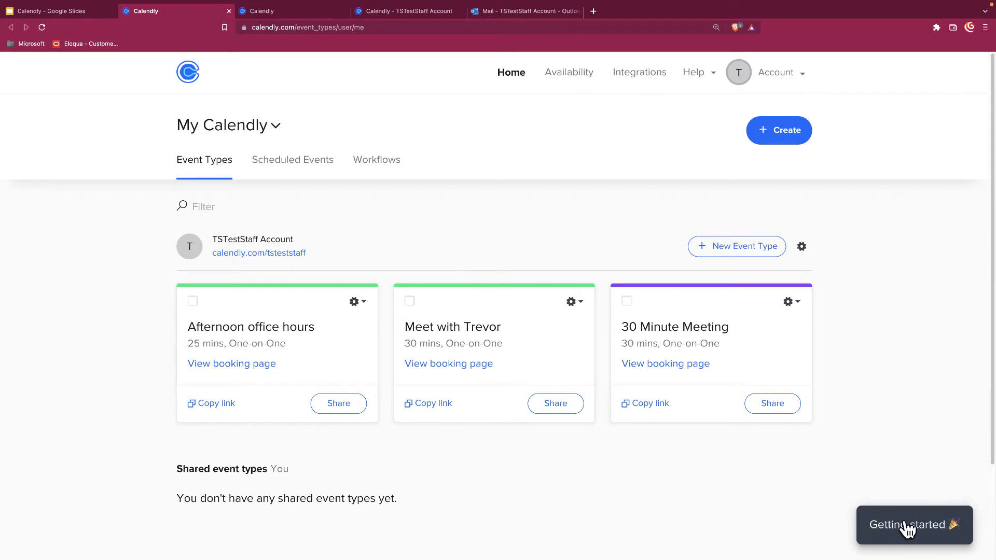
left_click(905, 524)
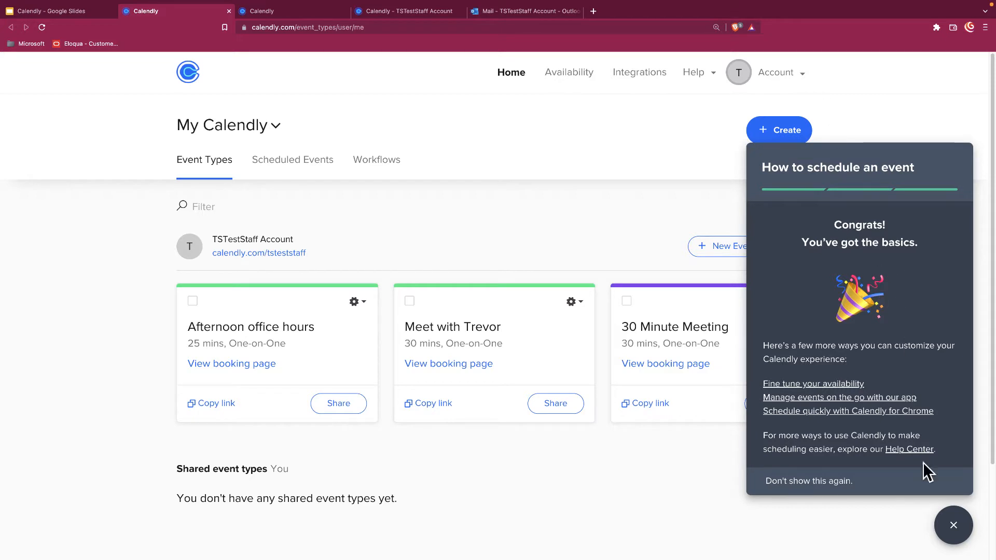
left_click(954, 525)
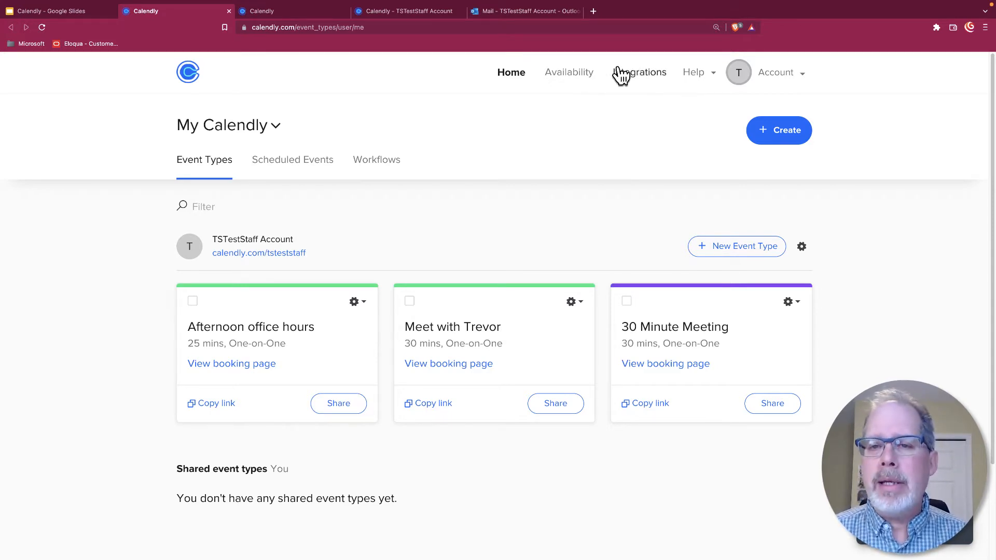
Step: Review the Working hours schedule: Mon, Tue, Thu, Fri 07:30–15:30, Wednesday unavailable
left_click(568, 73)
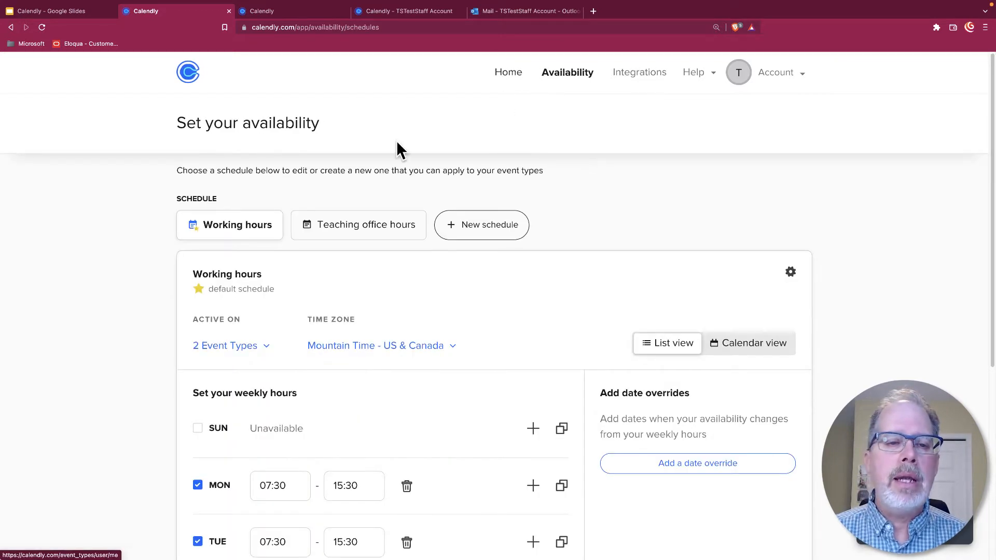
scroll(402, 296, "down", 3)
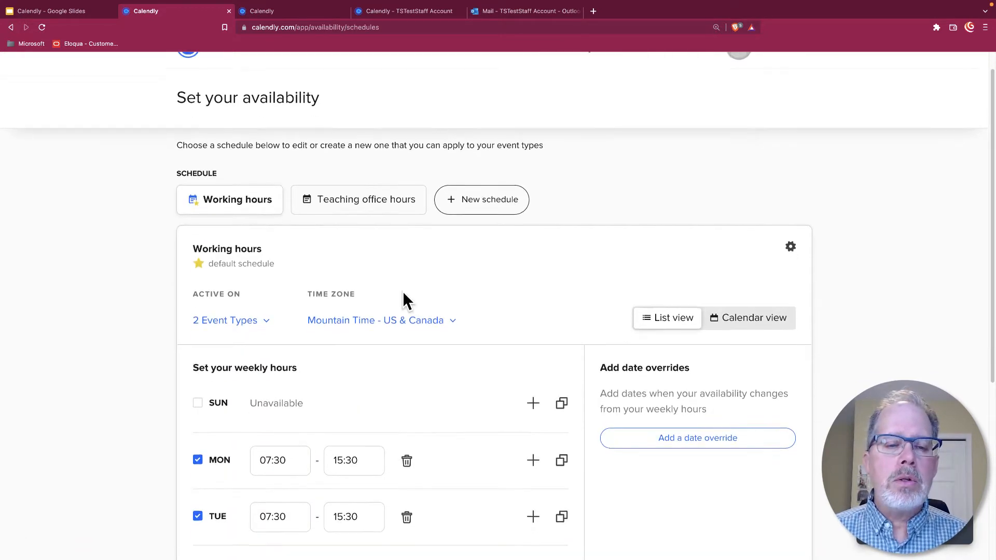
scroll(452, 280, "down", 2)
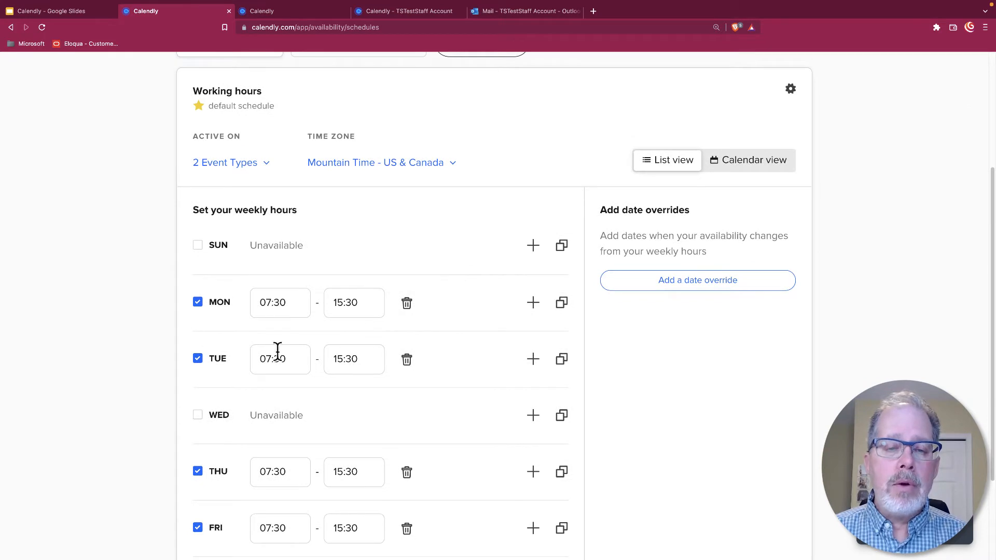
scroll(486, 392, "down", 2)
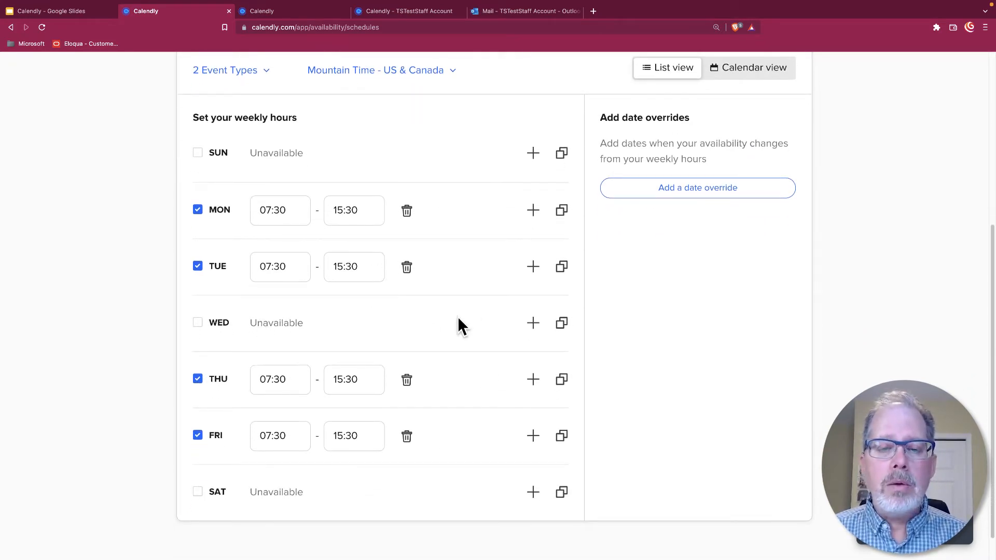
scroll(473, 354, "up", 1)
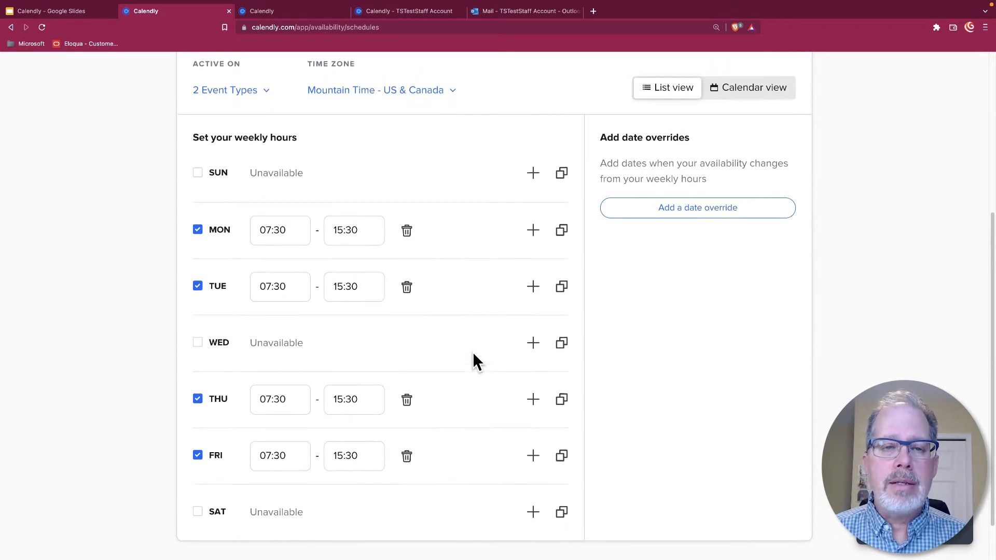
scroll(472, 352, "up", 3)
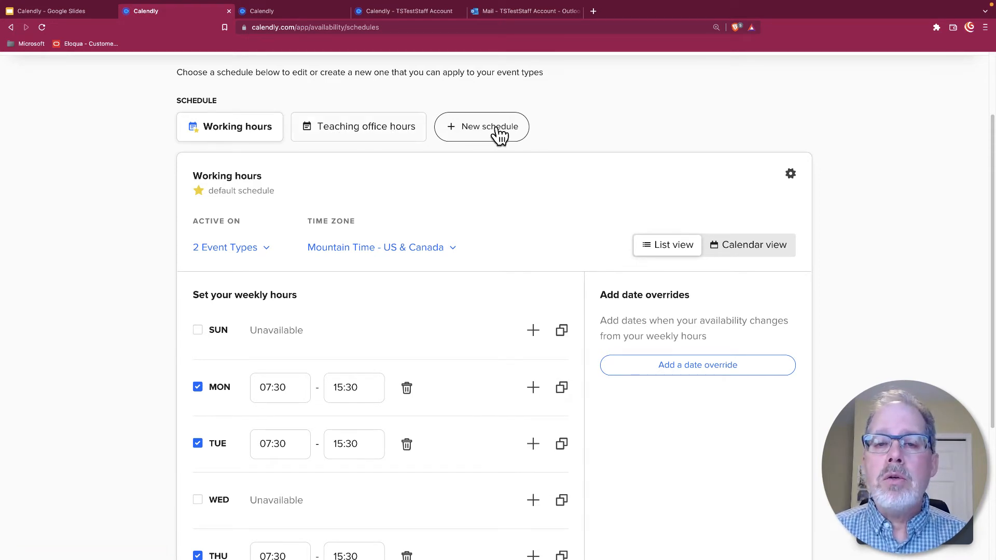
left_click(393, 142)
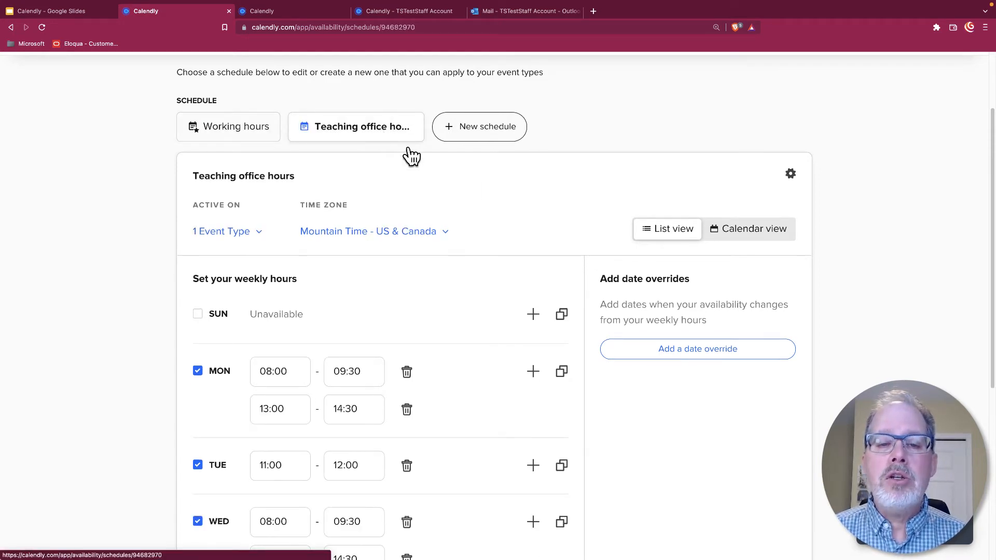
scroll(467, 171, "down", 1)
scroll(484, 181, "down", 3)
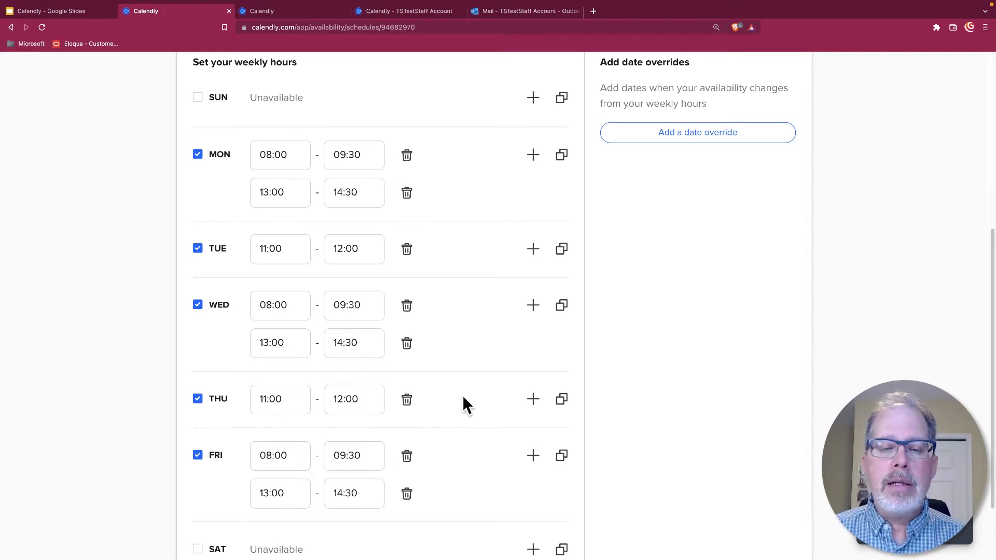
scroll(492, 317, "up", 1)
scroll(492, 321, "up", 3)
scroll(322, 151, "up", 2)
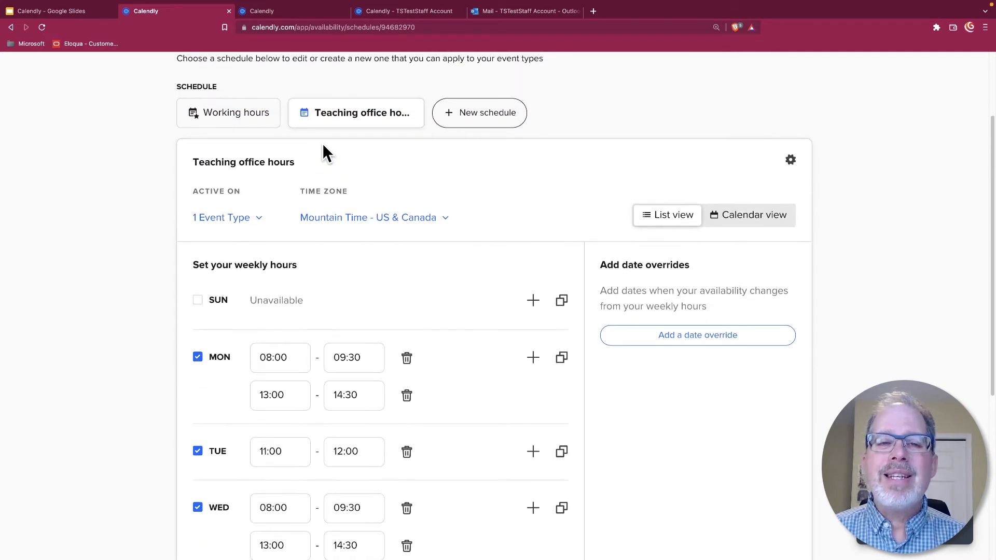
left_click(238, 114)
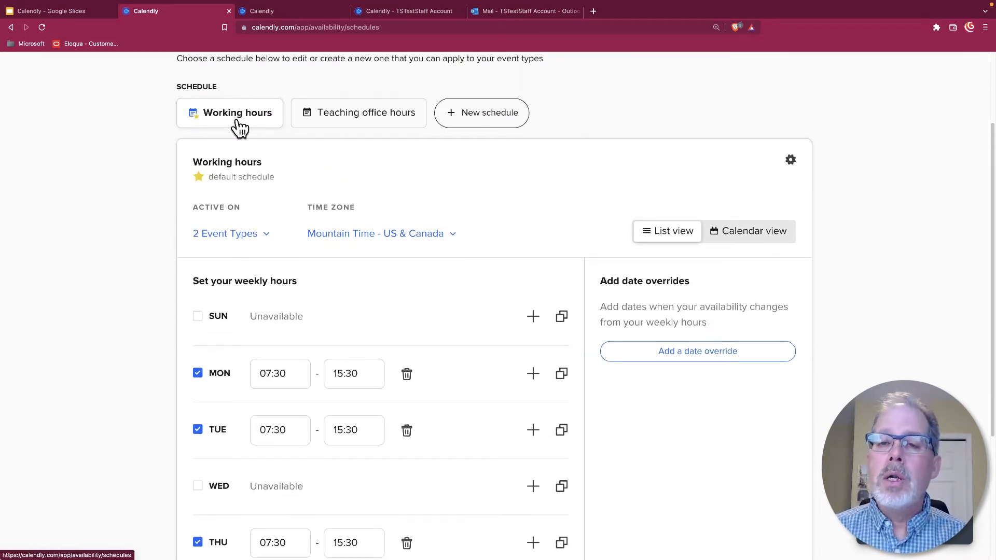
scroll(450, 203, "up", 3)
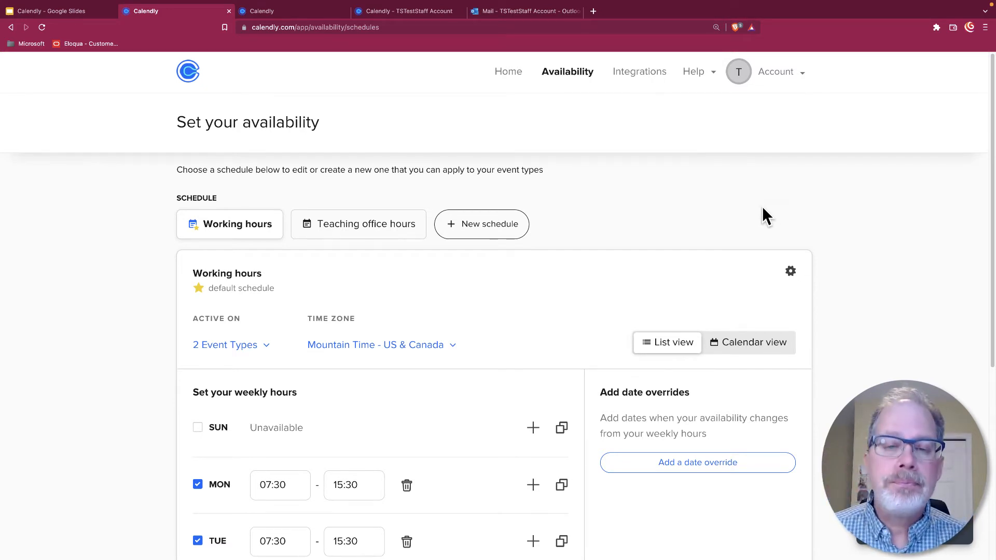
Step: Go Home, open the 30 Minute Meeting for editing, then return to the event types list
left_click(507, 77)
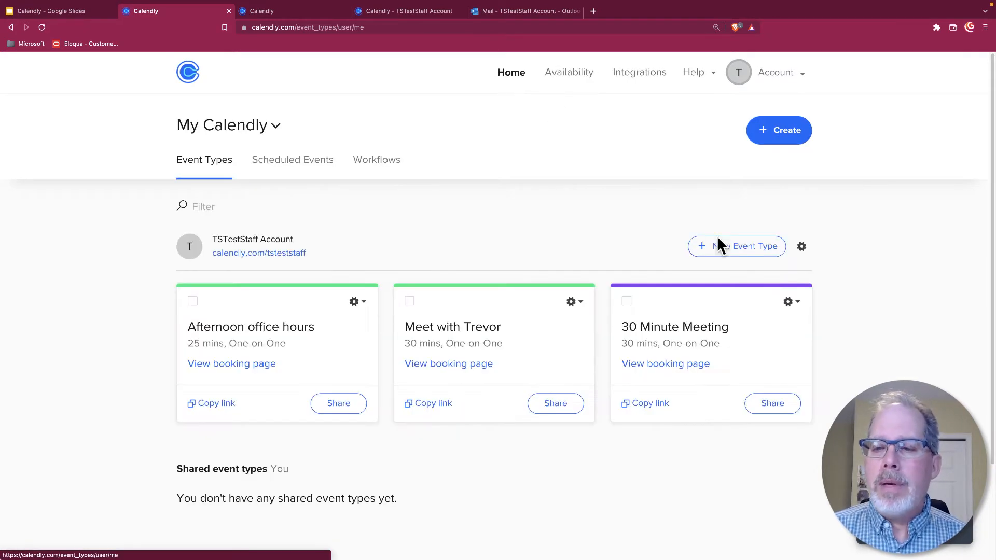
left_click(791, 303)
left_click(765, 337)
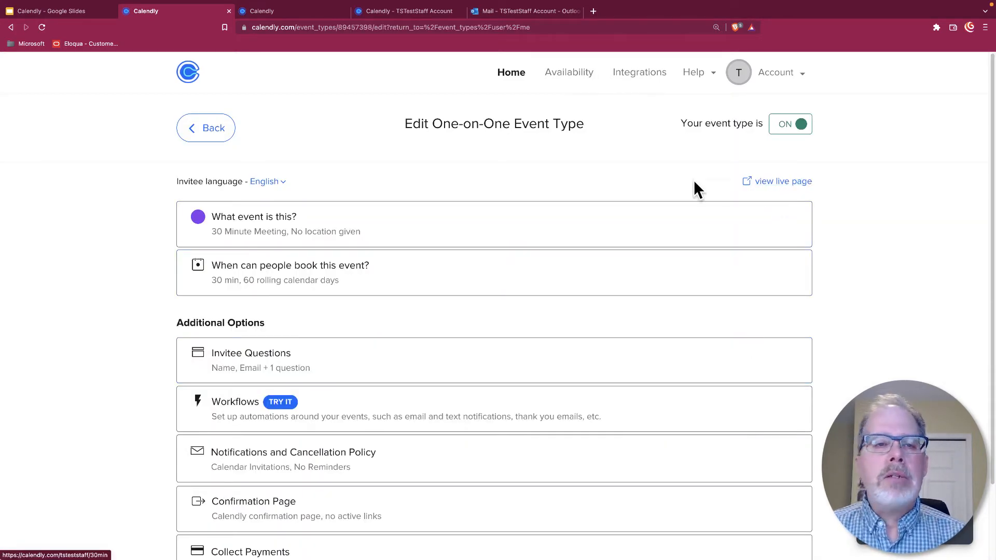
left_click(11, 26)
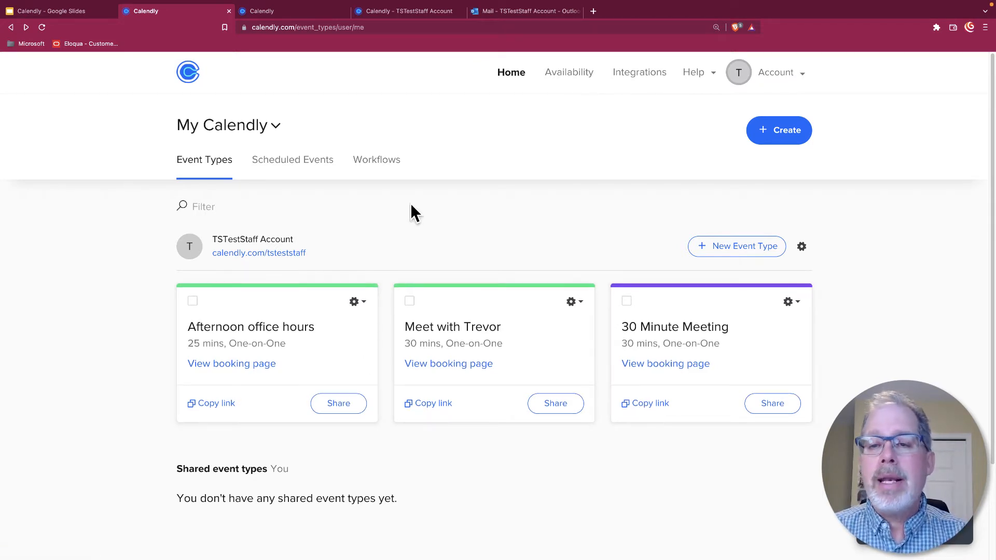
Step: Open the Meet with Trevor booking calendar from the public scheduling link in a new tab
left_click(259, 254)
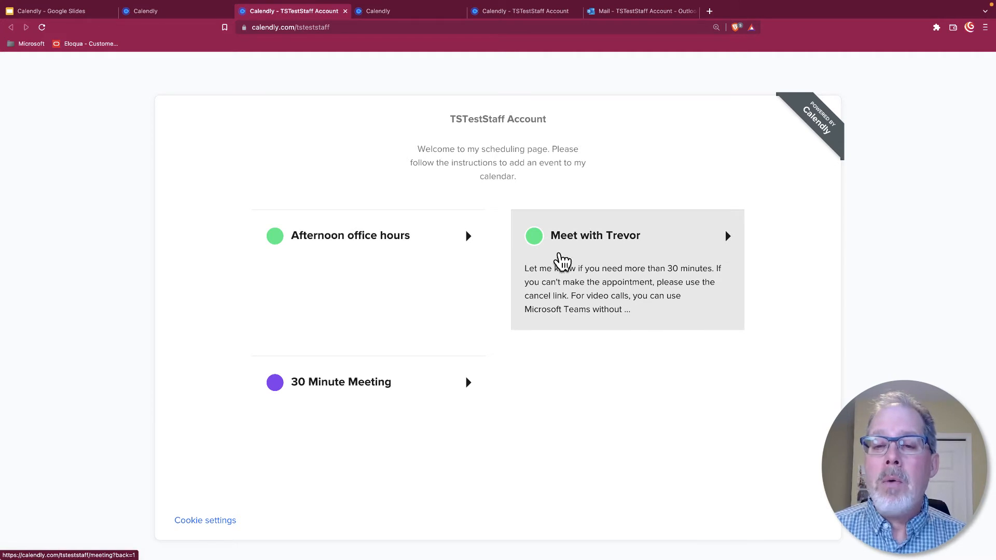
left_click(604, 257)
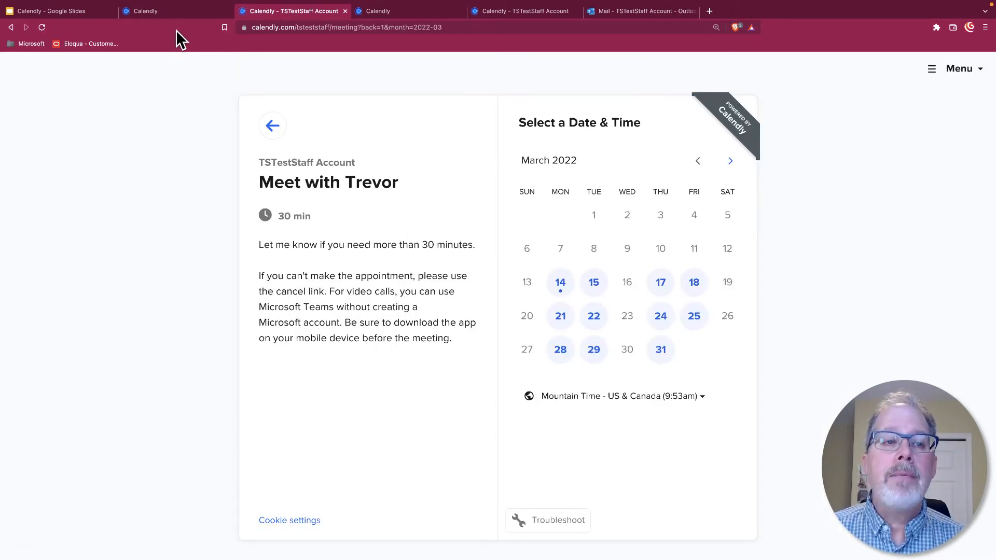
left_click(173, 10)
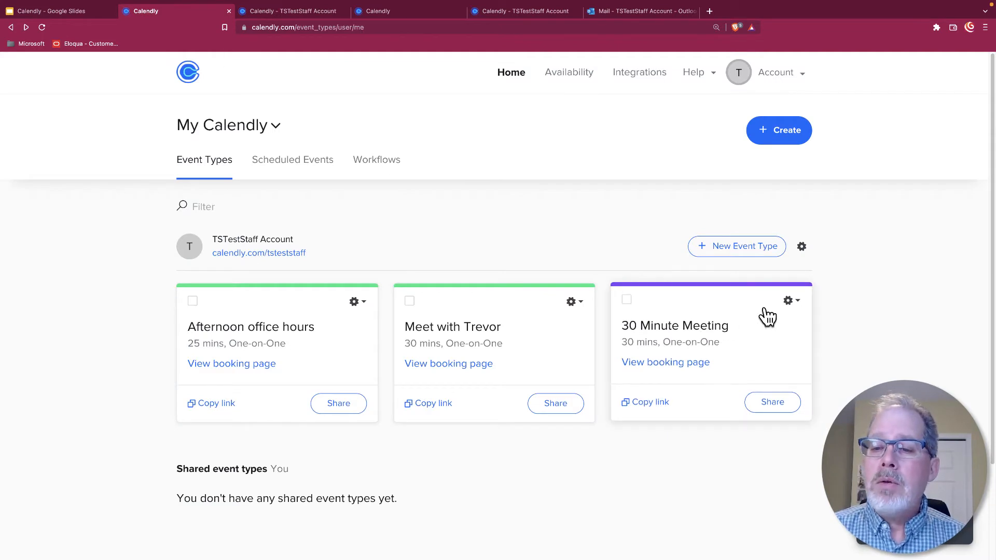
Step: Edit the 30 Minute Meeting, preview its live booking page, and return to the editor
left_click(799, 305)
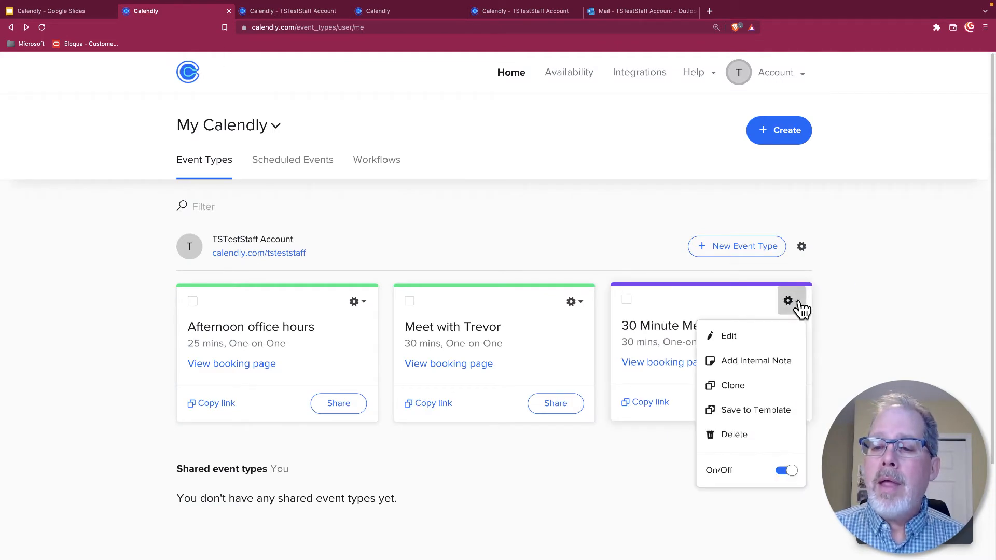
left_click(759, 337)
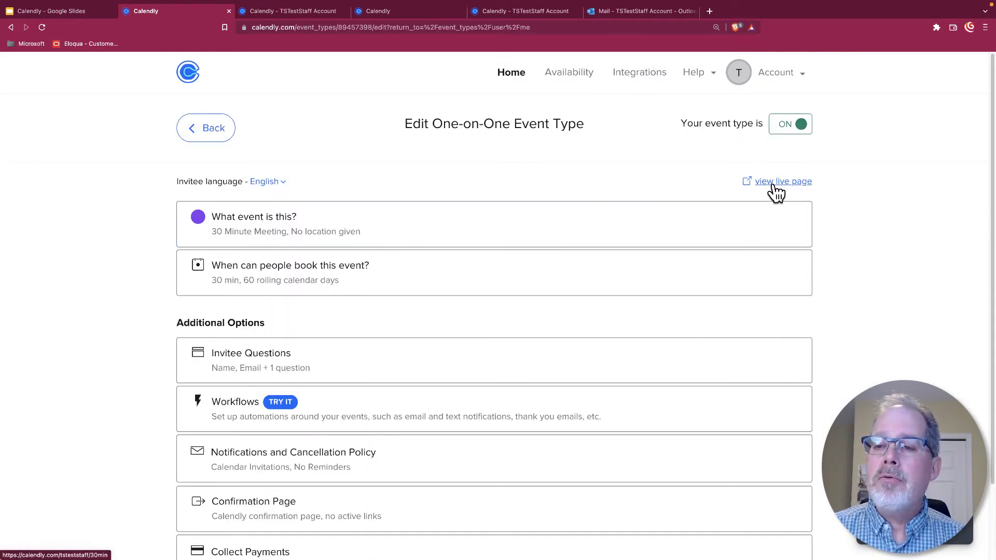
left_click(774, 185)
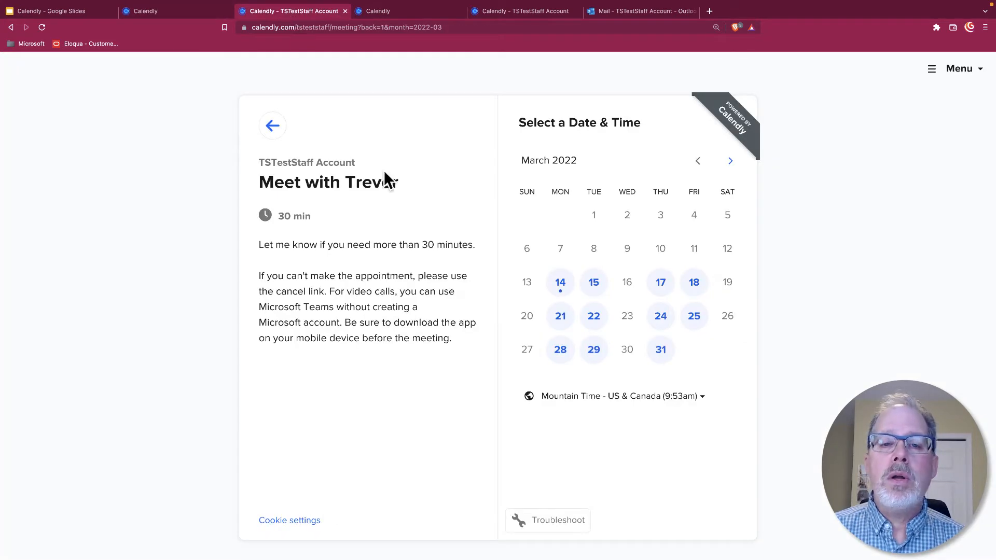
left_click(167, 10)
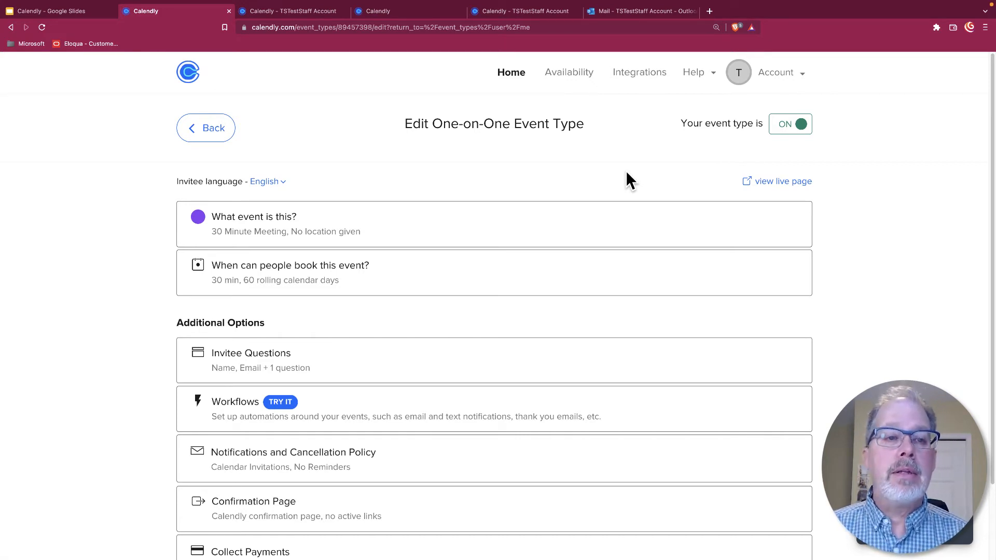
scroll(553, 247, "down", 1)
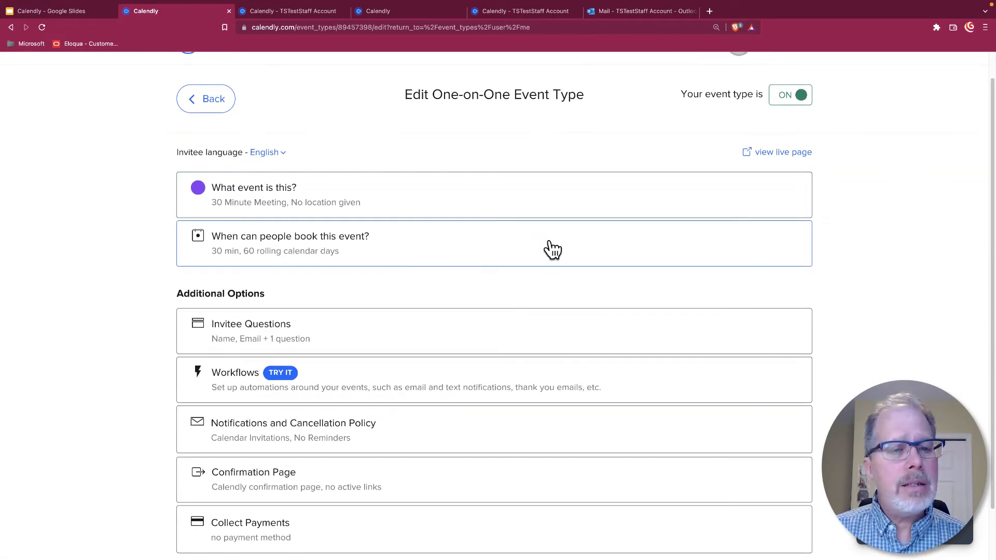
Step: Expand the 30 Minute Meeting's 'What event is this?' details section
left_click(392, 211)
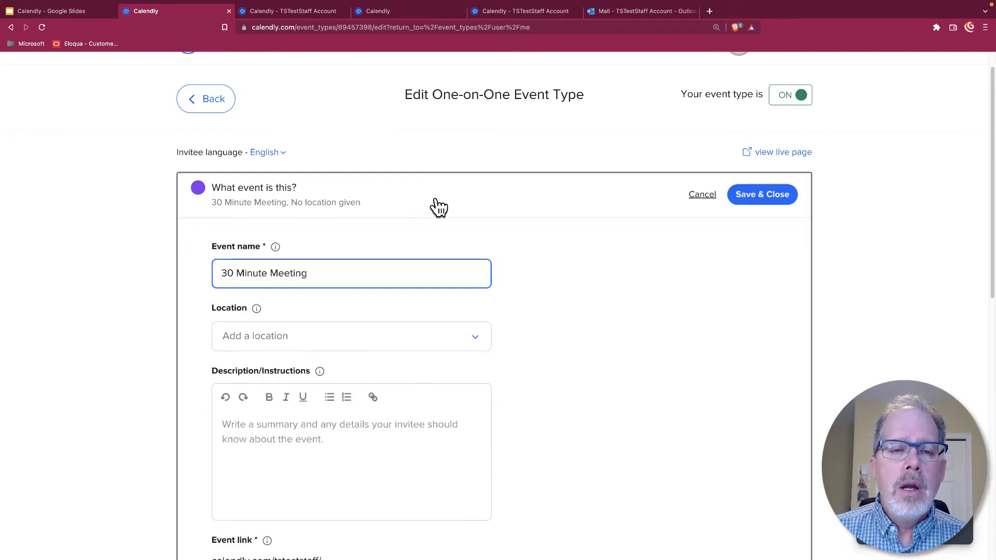
scroll(440, 207, "down", 1)
scroll(598, 255, "down", 1)
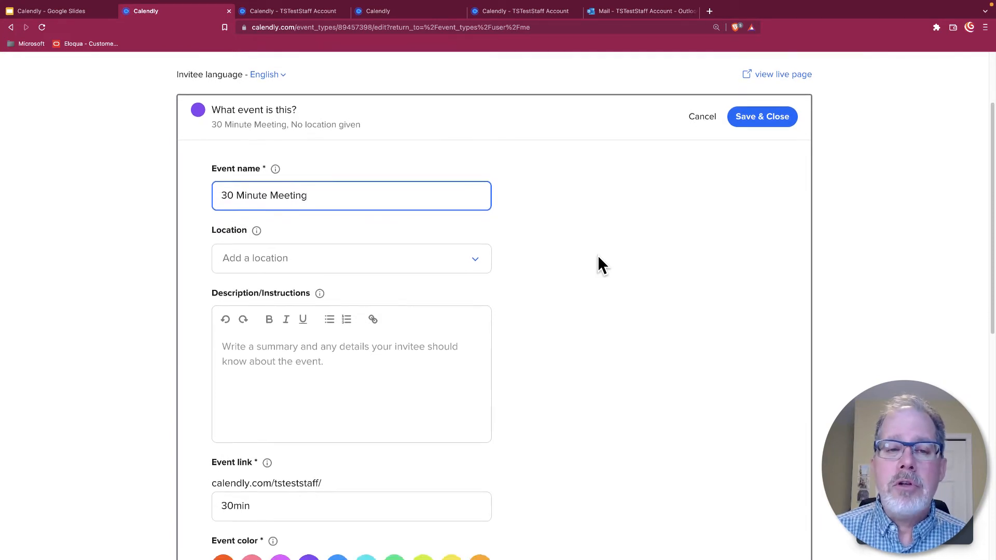
scroll(597, 256, "down", 1)
Step: Browse the location types from In-person meeting down to Custom and Ask invitee
left_click(475, 209)
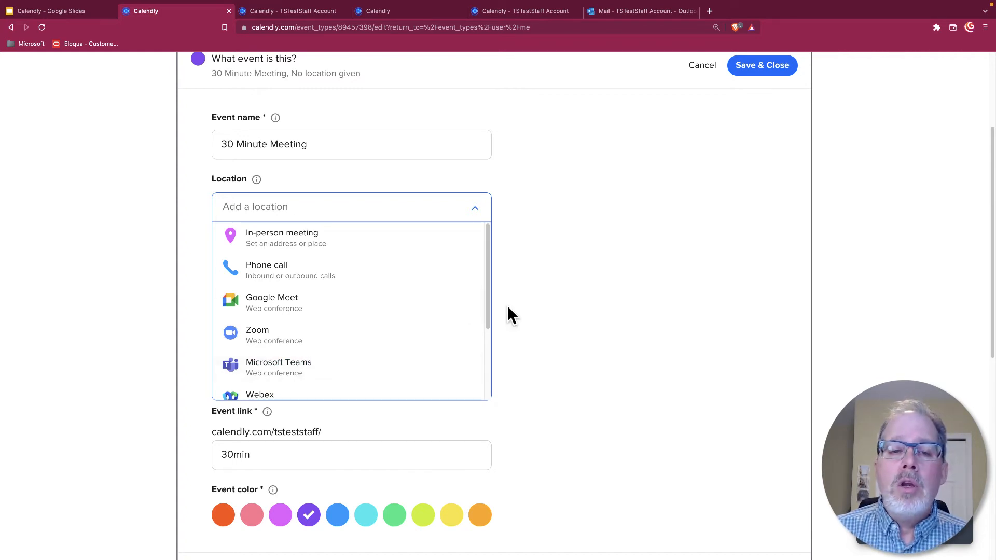
scroll(636, 272, "up", 3)
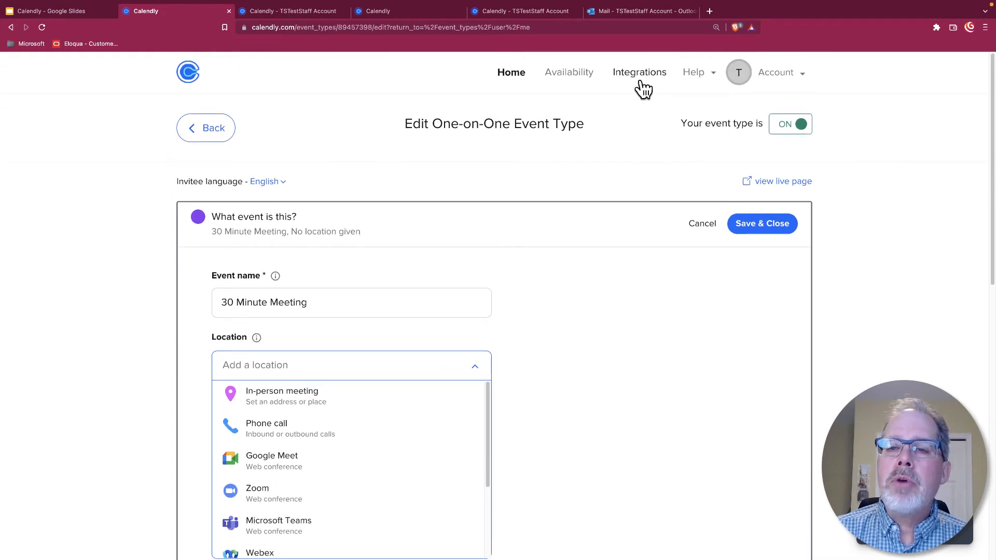
scroll(636, 382, "down", 1)
scroll(635, 379, "down", 1)
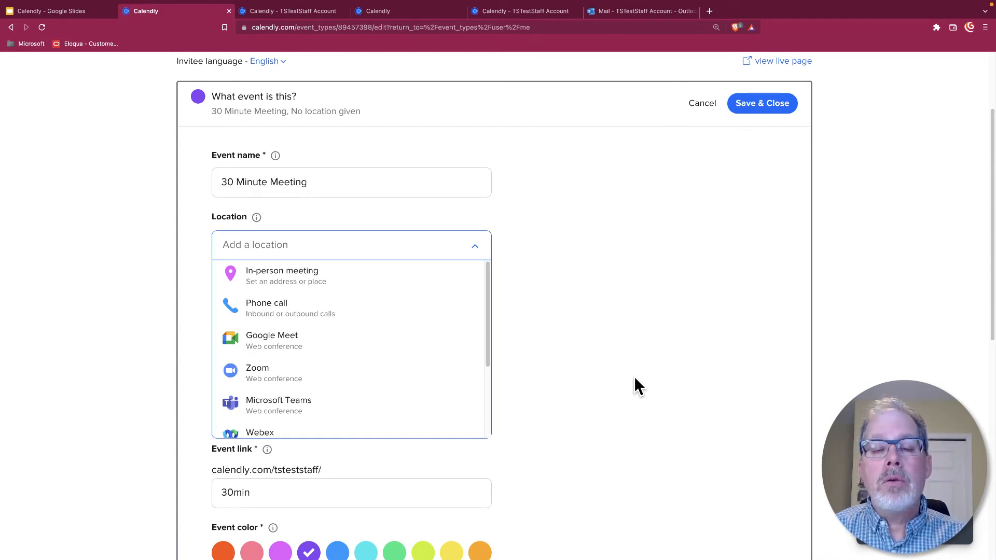
scroll(634, 377, "down", 1)
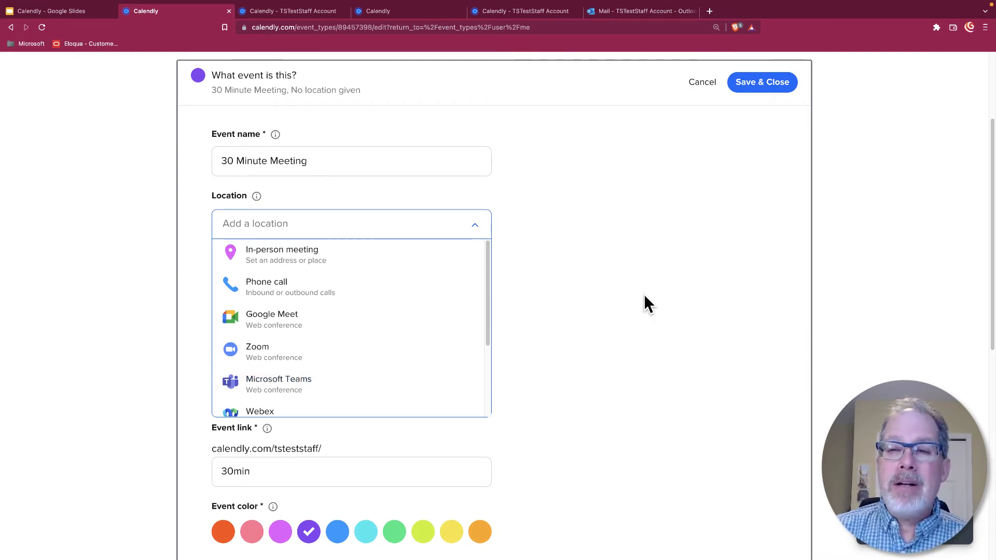
scroll(439, 335, "down", 3)
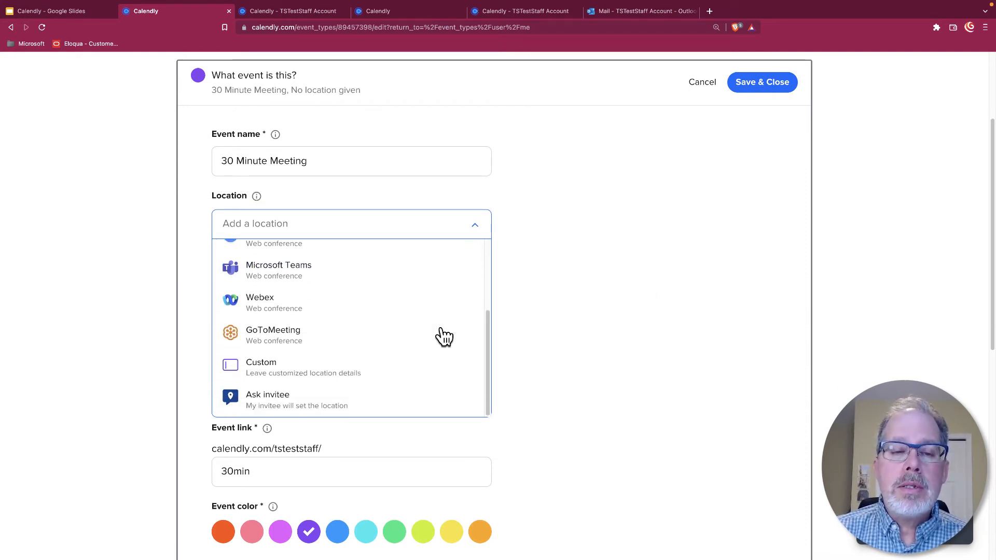
Step: Try a Custom location of 'Google Meet', then cancel it so no location is set
left_click(315, 384)
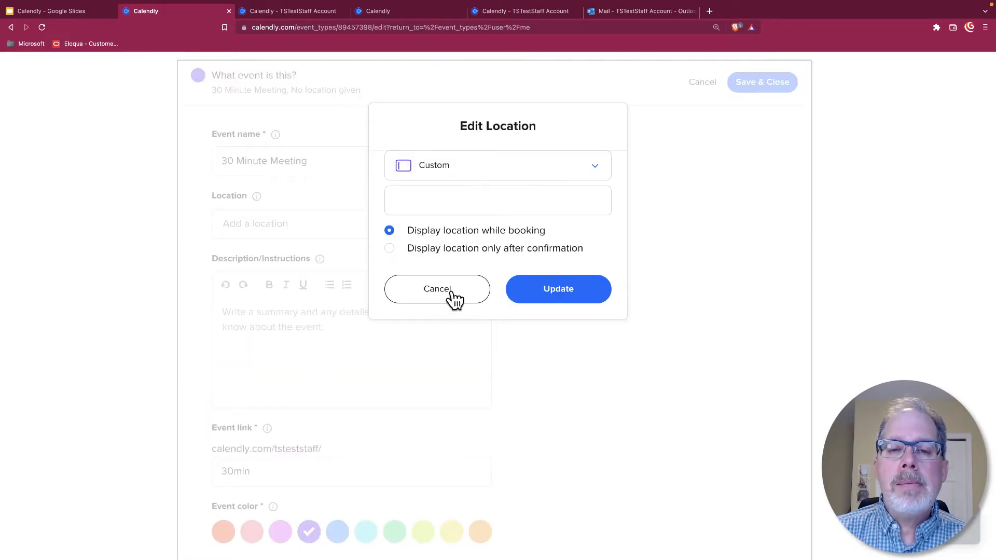
left_click(473, 204)
type("Go")
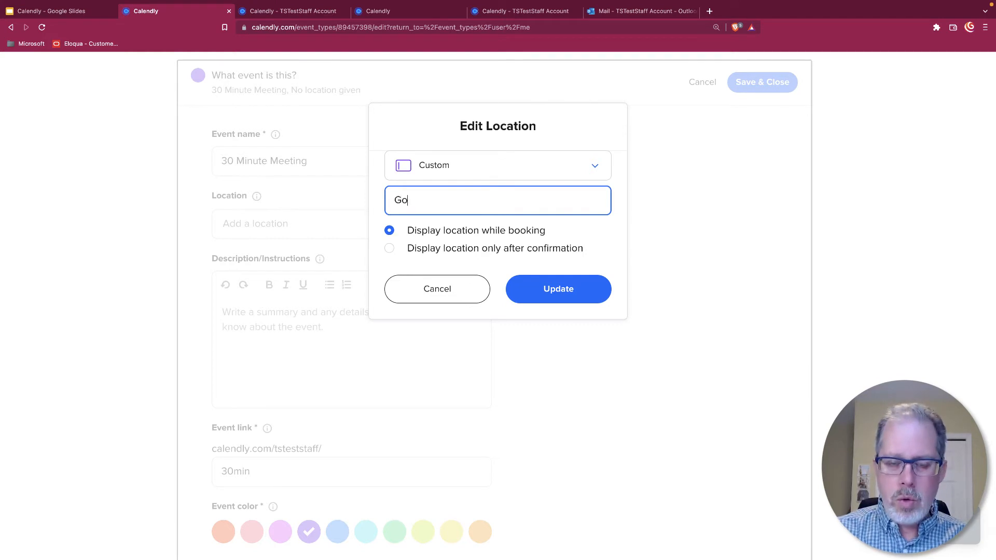
type("gole Me")
key("BackSpace")
key("BackSpace")
key("BackSpace")
key("BackSpace")
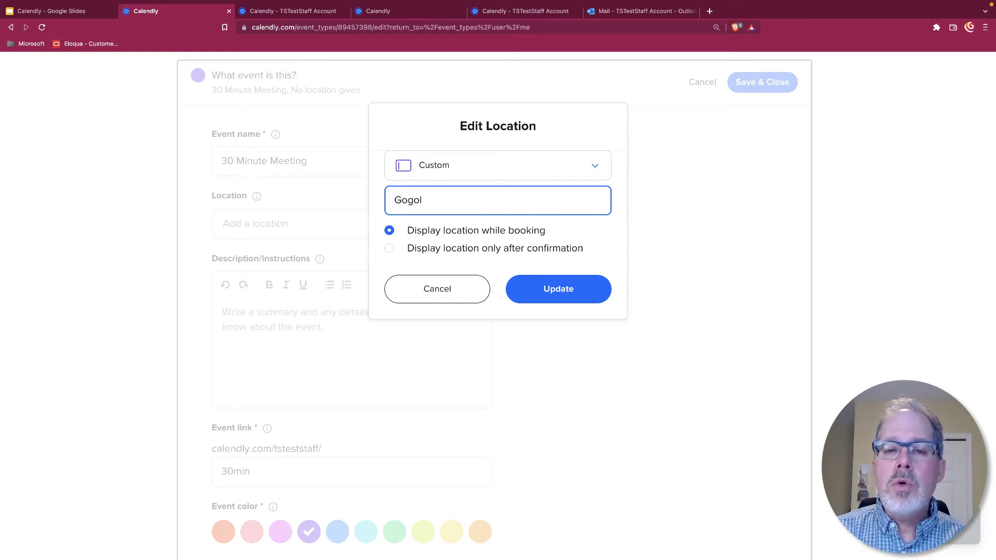
type("e M")
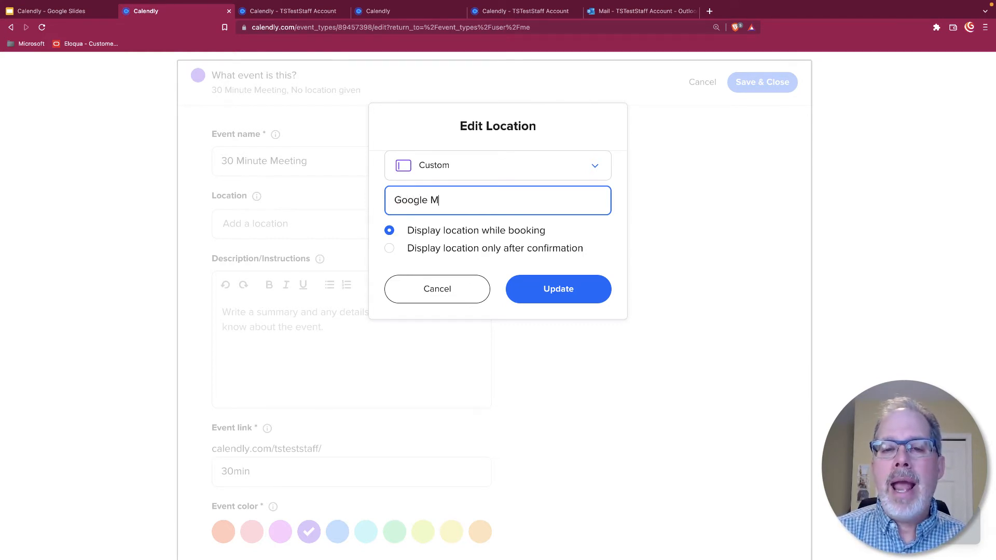
type("eet")
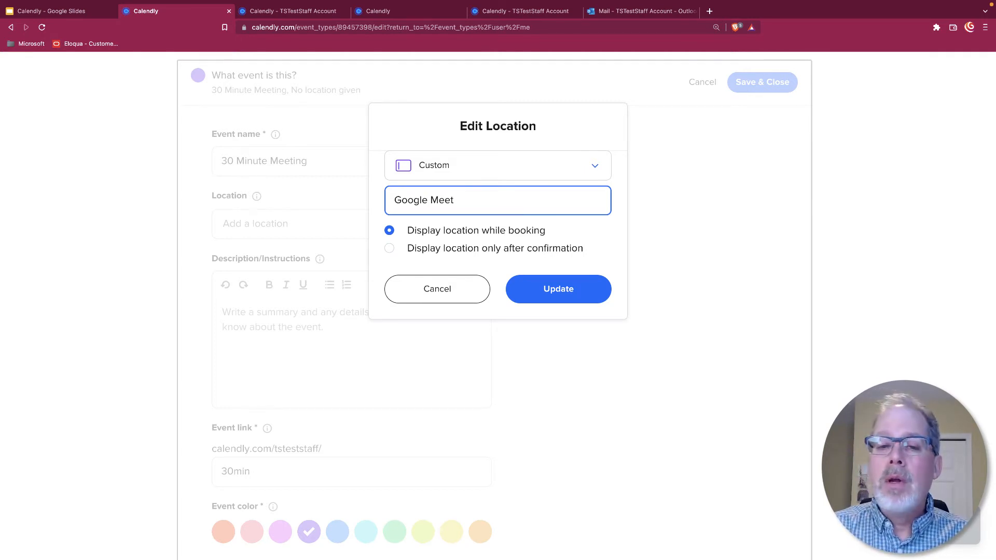
left_click(427, 298)
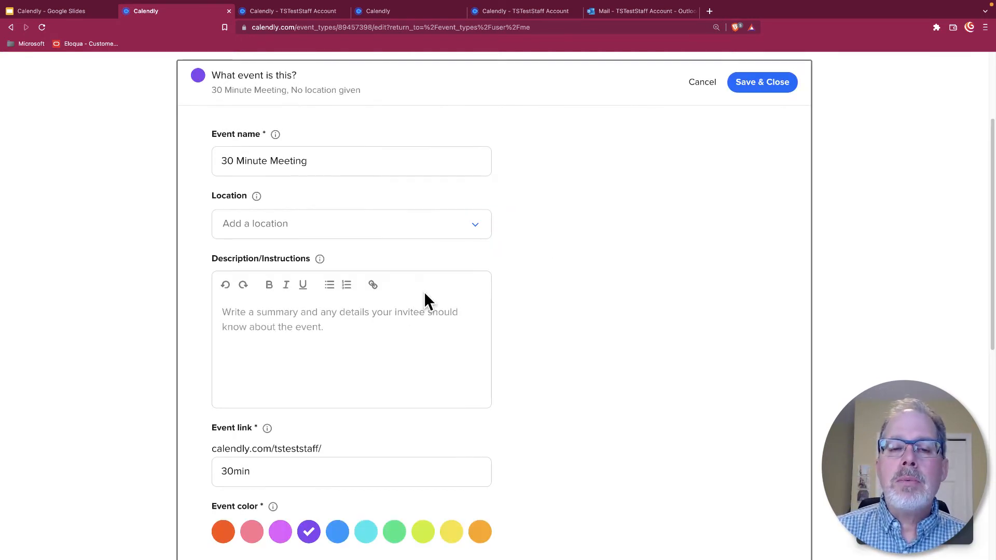
Step: Set the location to In-person meeting with a street address and an additional-details box
left_click(465, 229)
left_click(320, 254)
left_click(461, 194)
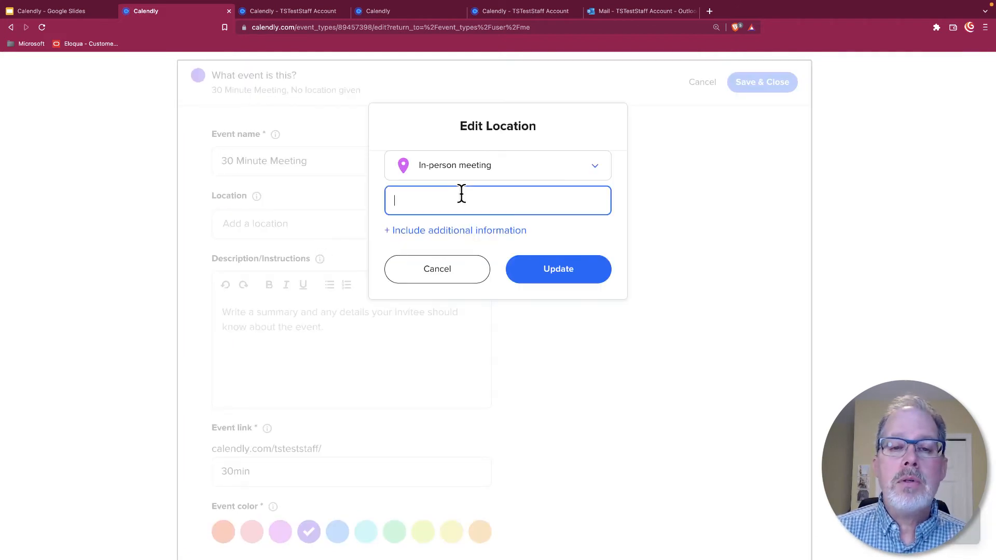
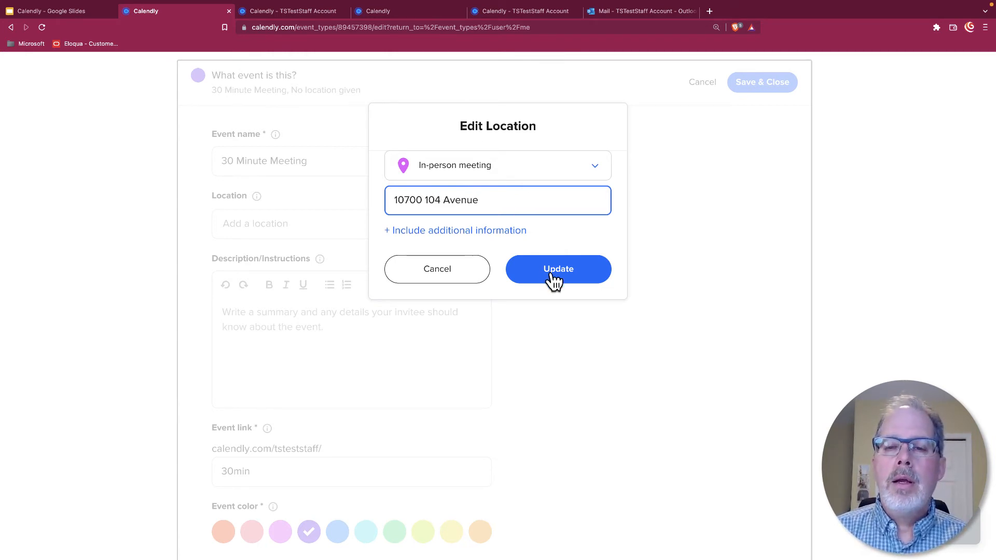
left_click(481, 232)
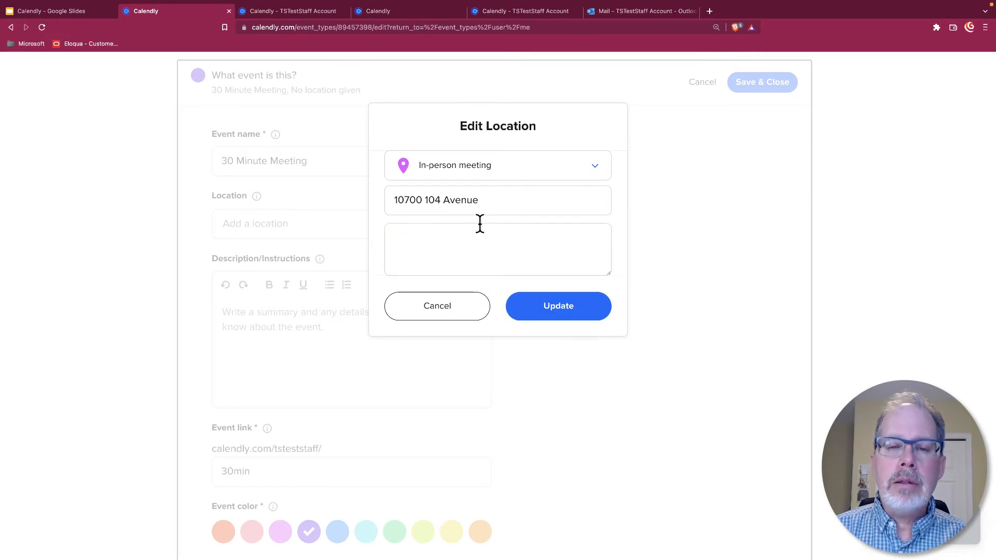
left_click(430, 250)
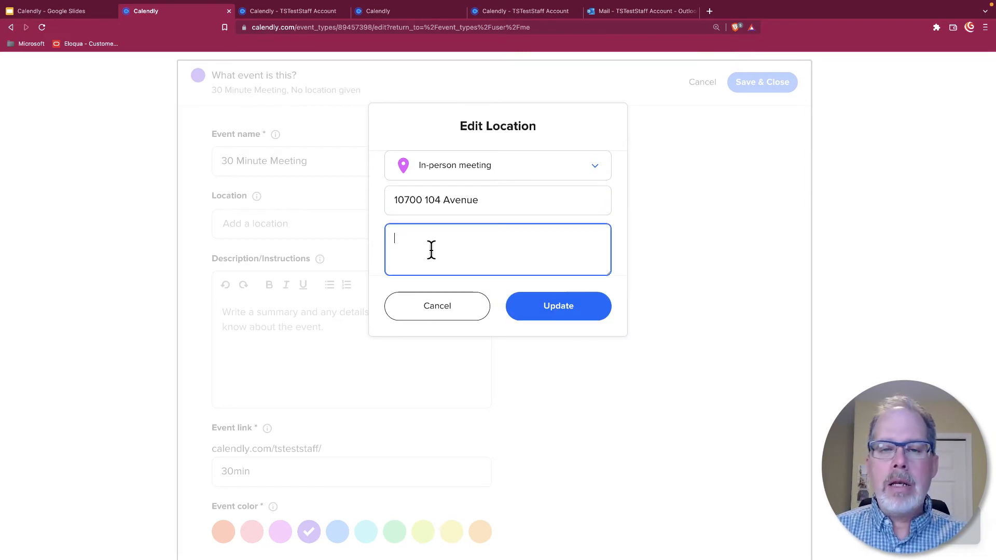
left_click(558, 309)
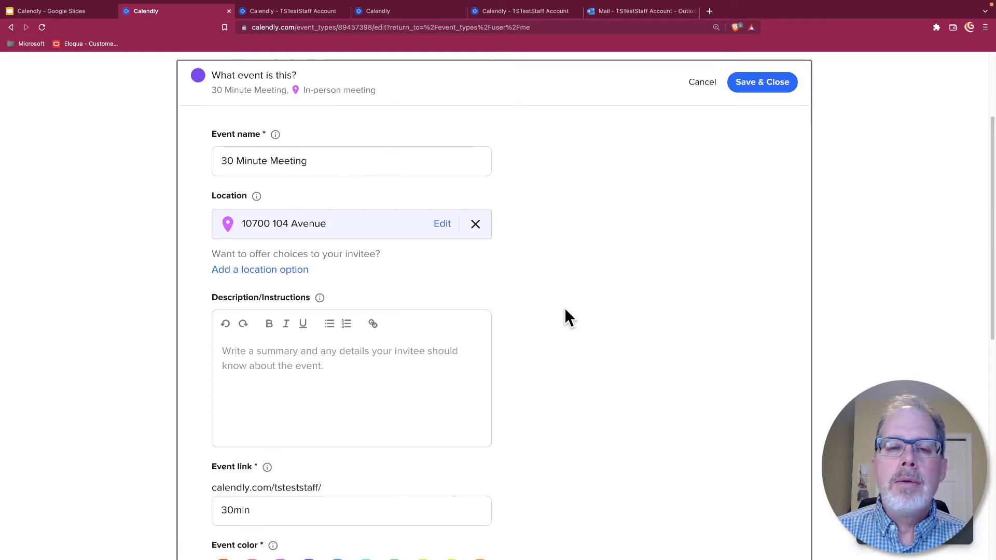
Step: Add Microsoft Teams and a Phone call (I will call my invitee) as extra locations
left_click(268, 271)
left_click(474, 264)
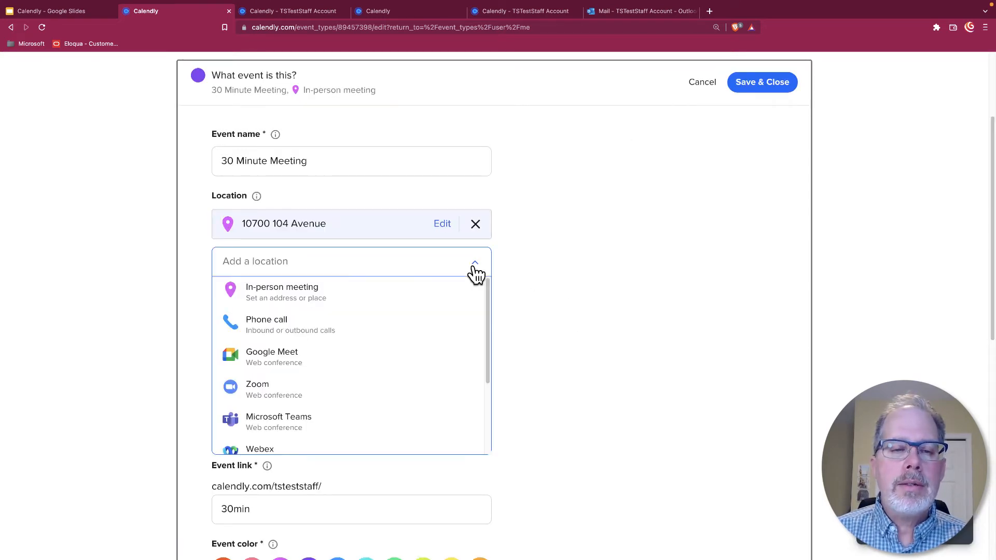
left_click(299, 436)
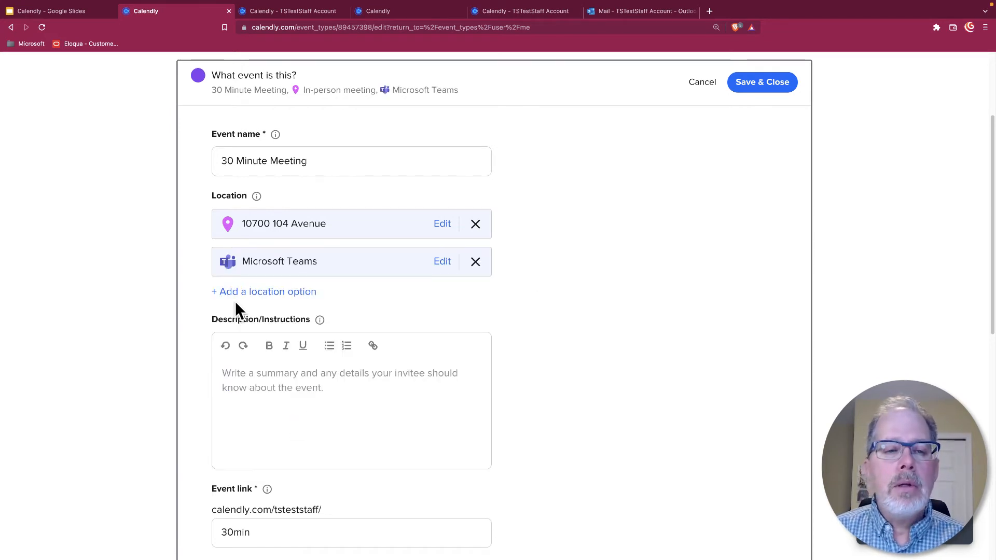
left_click(259, 293)
left_click(483, 301)
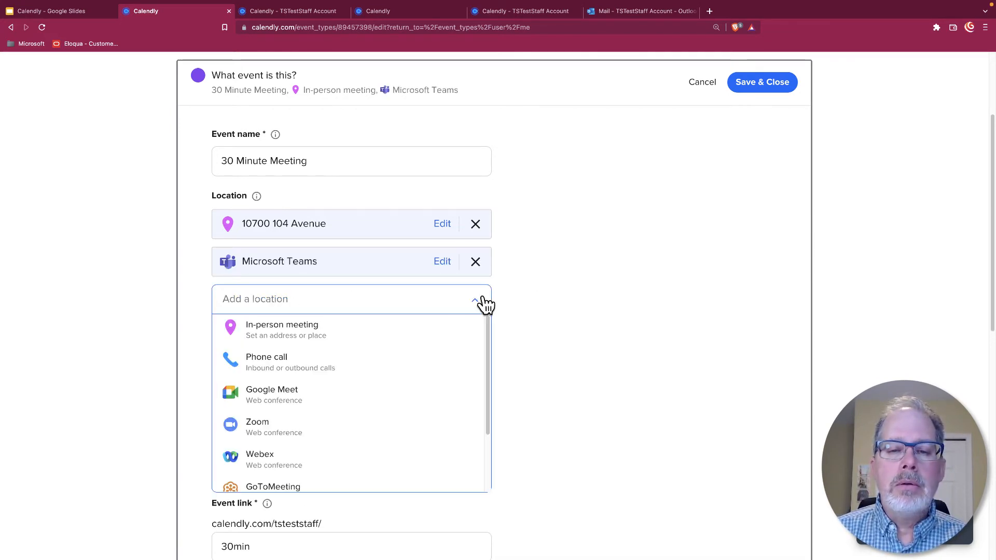
left_click(318, 375)
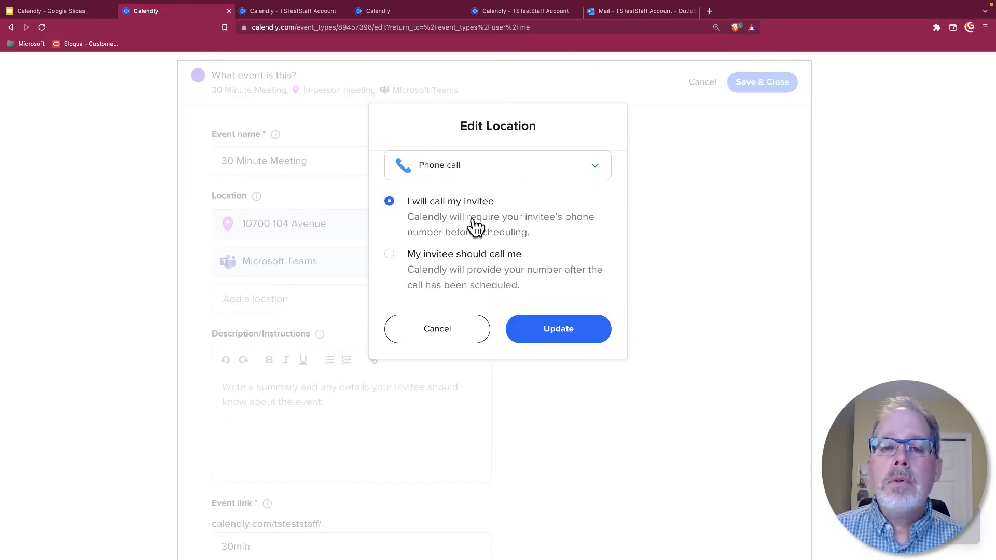
left_click(542, 329)
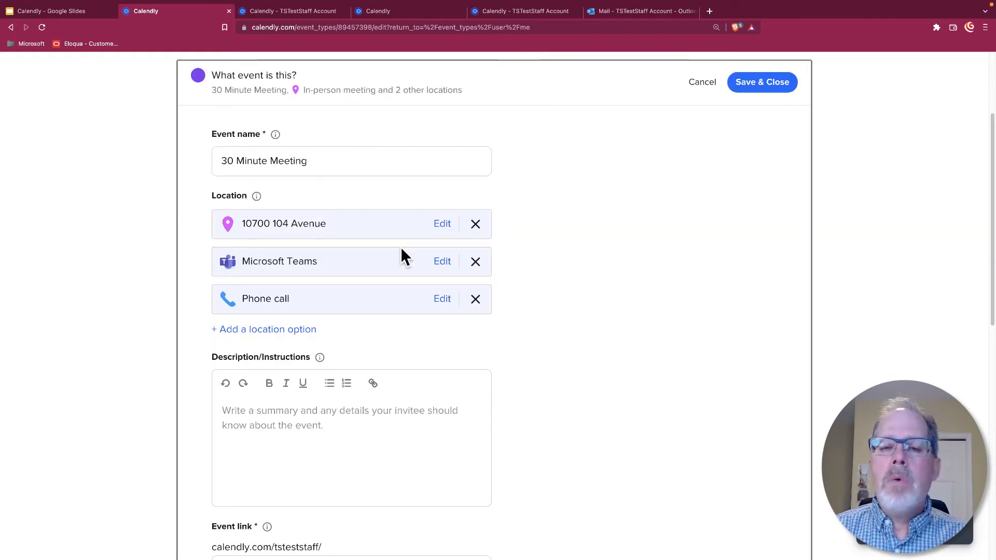
scroll(578, 316, "down", 3)
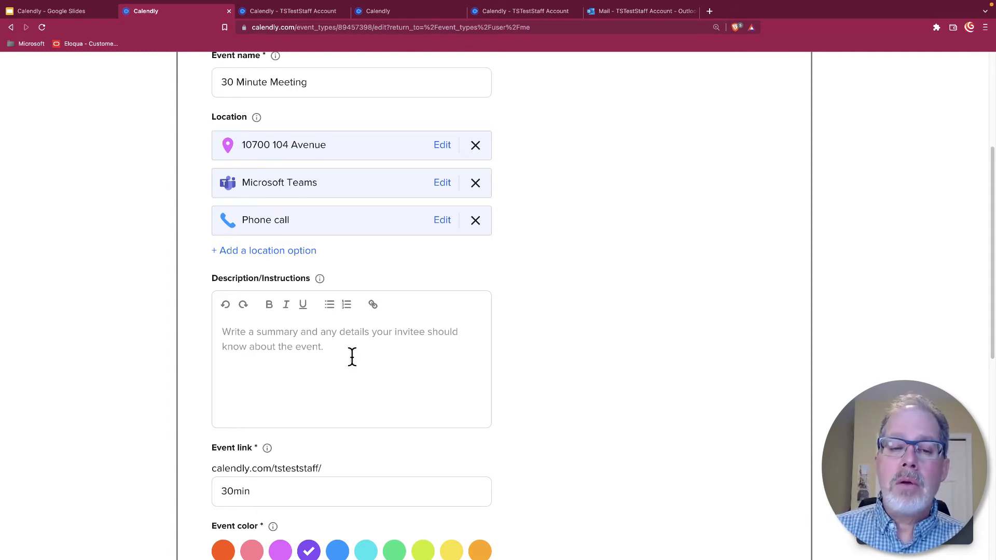
scroll(353, 357, "down", 3)
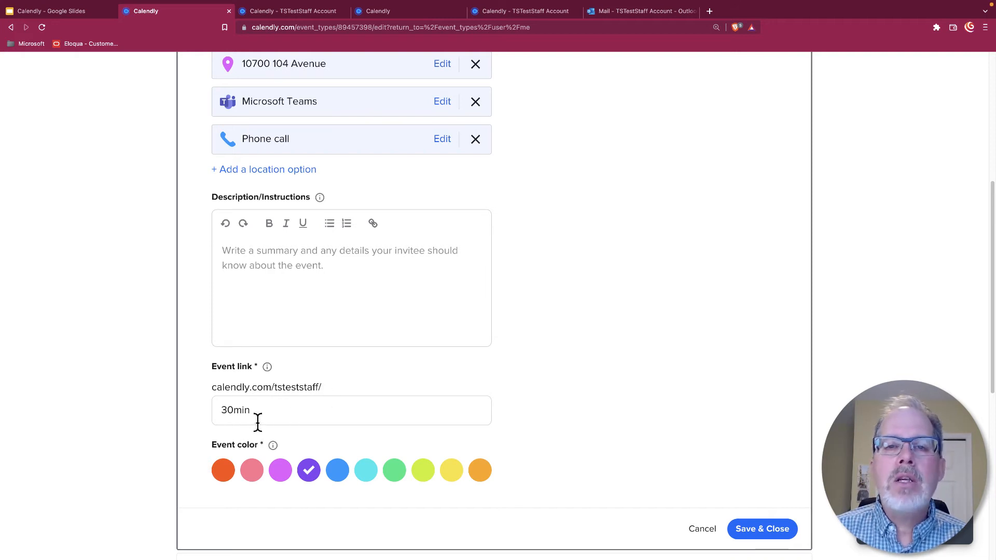
left_click(278, 12)
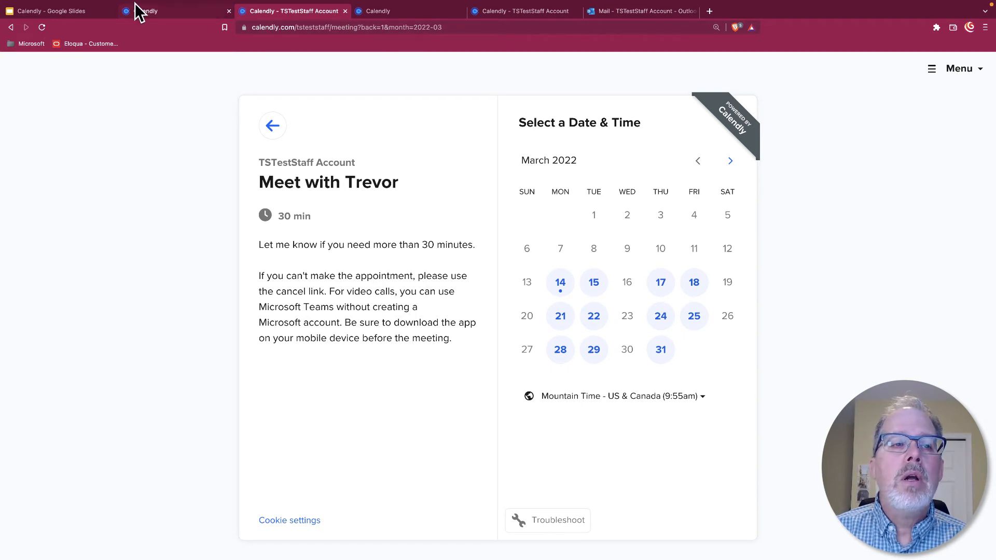
left_click(199, 14)
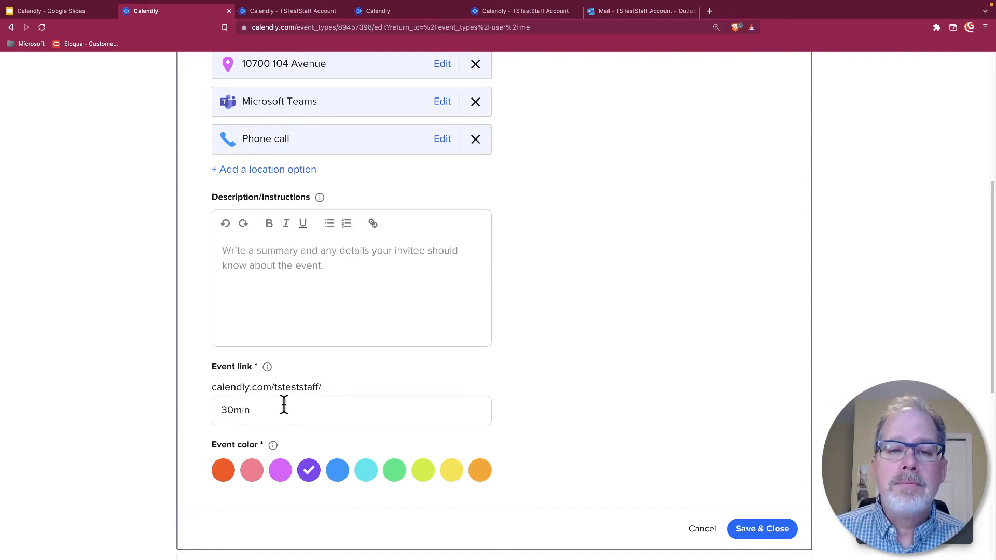
Step: Save & Close the details, then check the 60-day range, 30 min duration and Working hours schedule
left_click(783, 535)
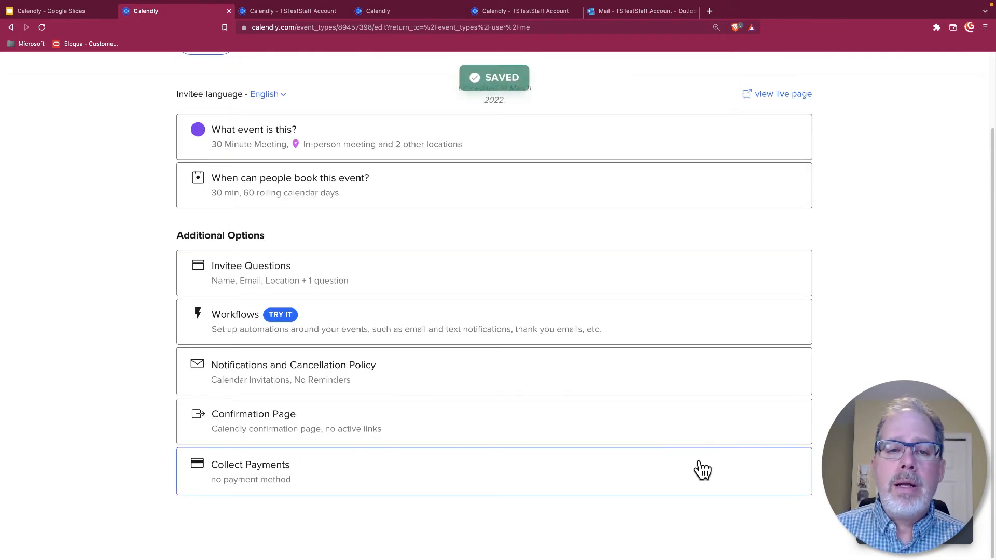
left_click(309, 176)
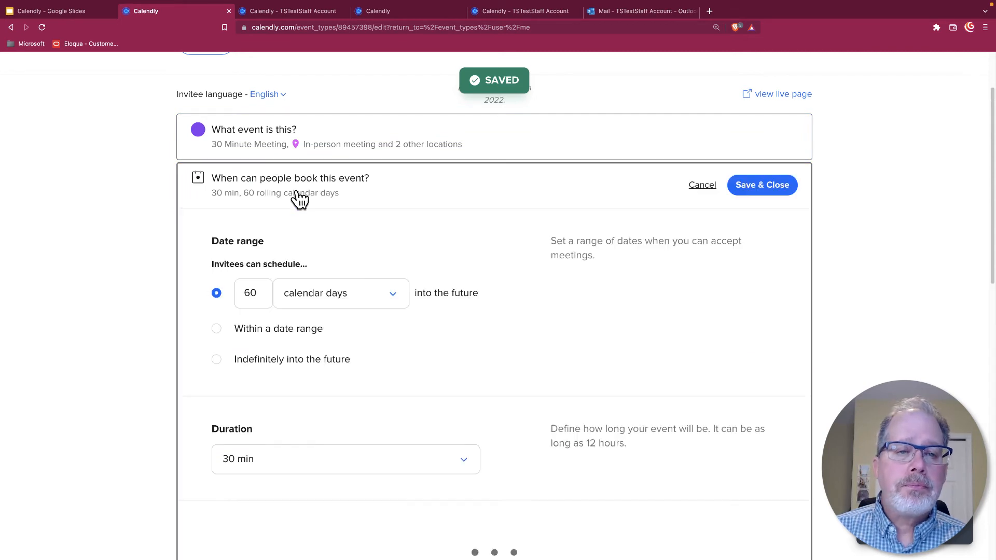
scroll(472, 226, "down", 1)
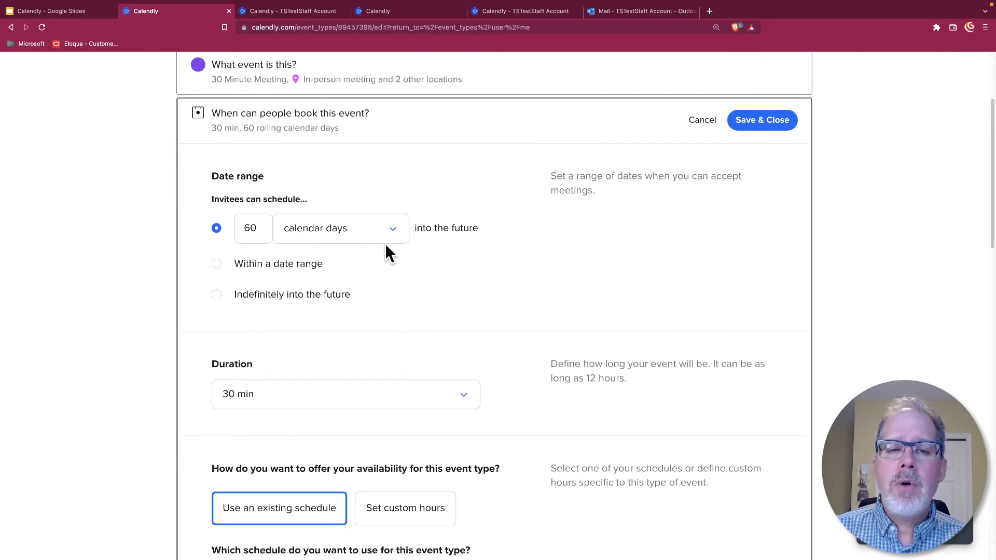
scroll(527, 249, "down", 3)
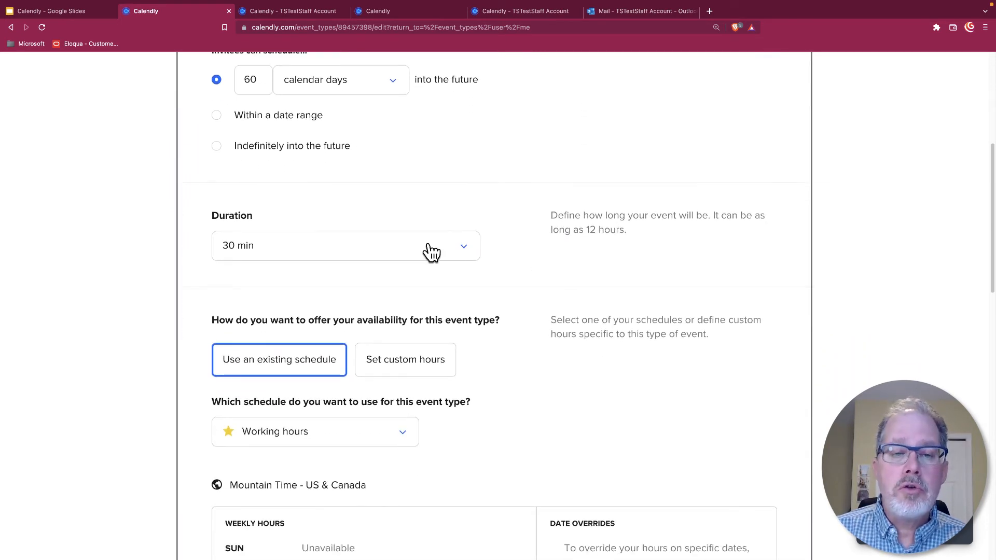
scroll(469, 272, "down", 3)
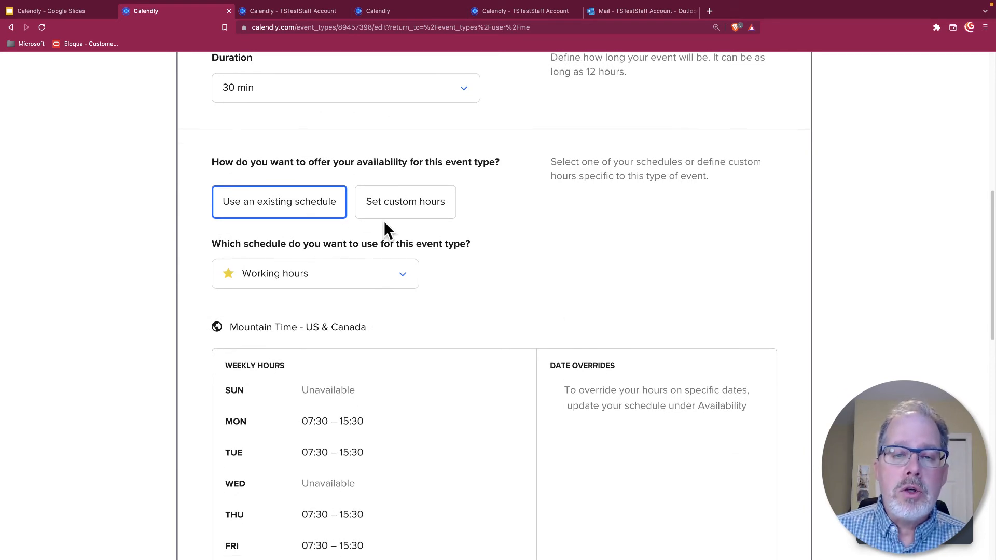
left_click(398, 278)
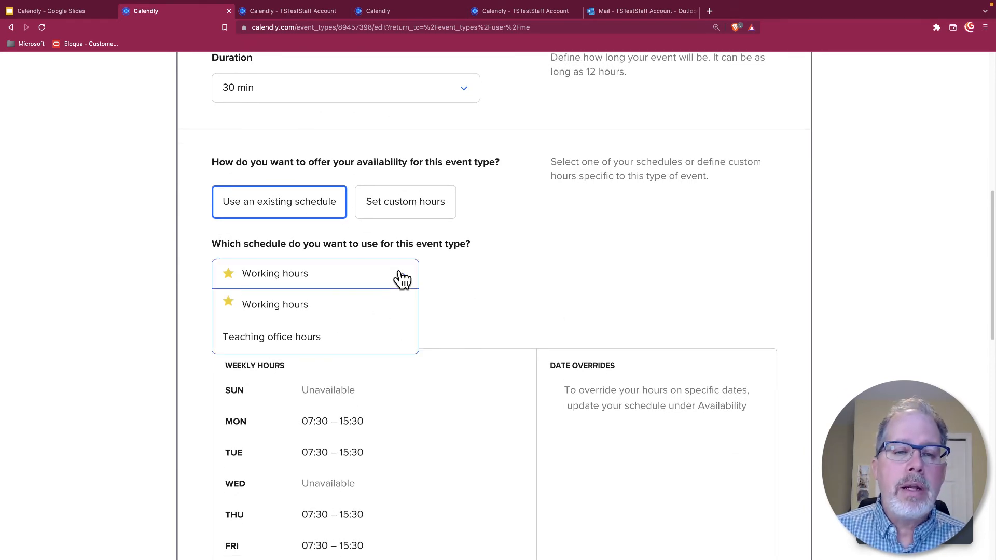
scroll(518, 251, "up", 9)
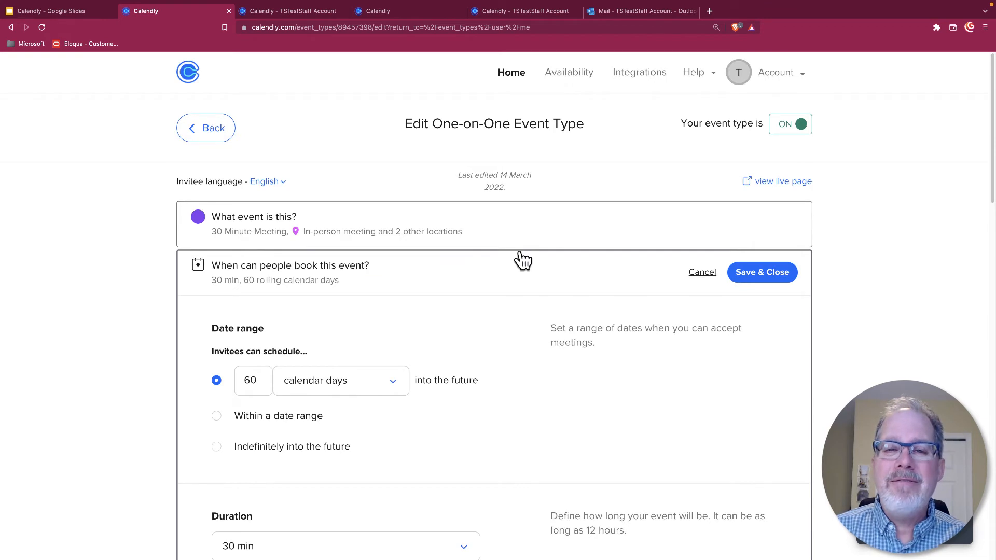
Step: Go back to the event types and reopen the 30 Minute Meeting for editing
left_click(187, 132)
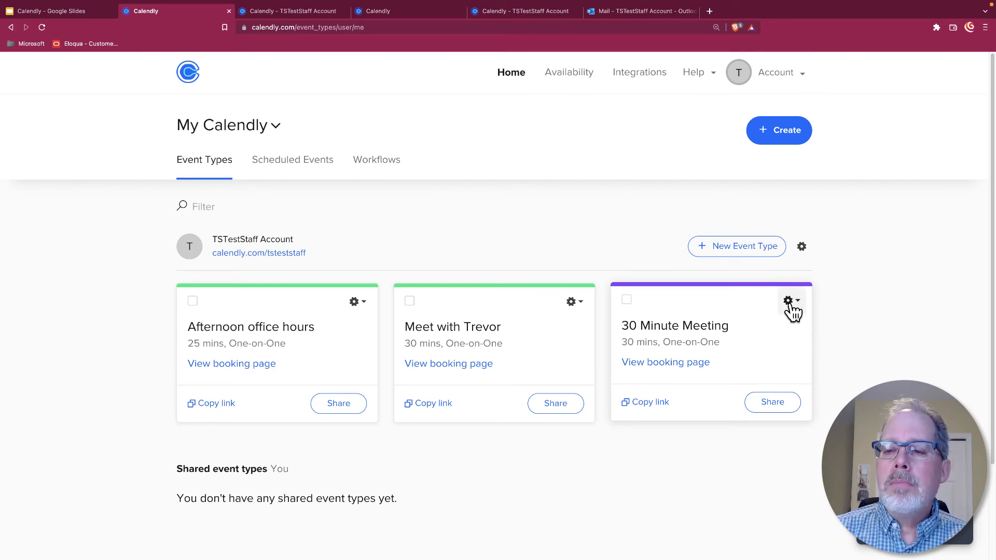
left_click(790, 302)
left_click(779, 334)
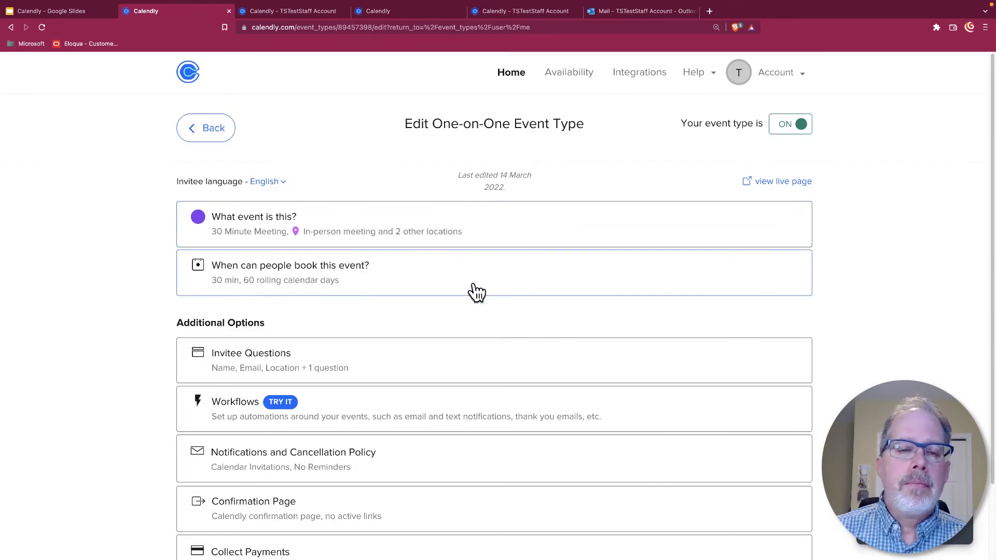
scroll(474, 291, "down", 3)
Step: Expand Invitee Questions, then Notifications and Cancellation Policy, showing Email Reminders and Follow-Up off
left_click(398, 293)
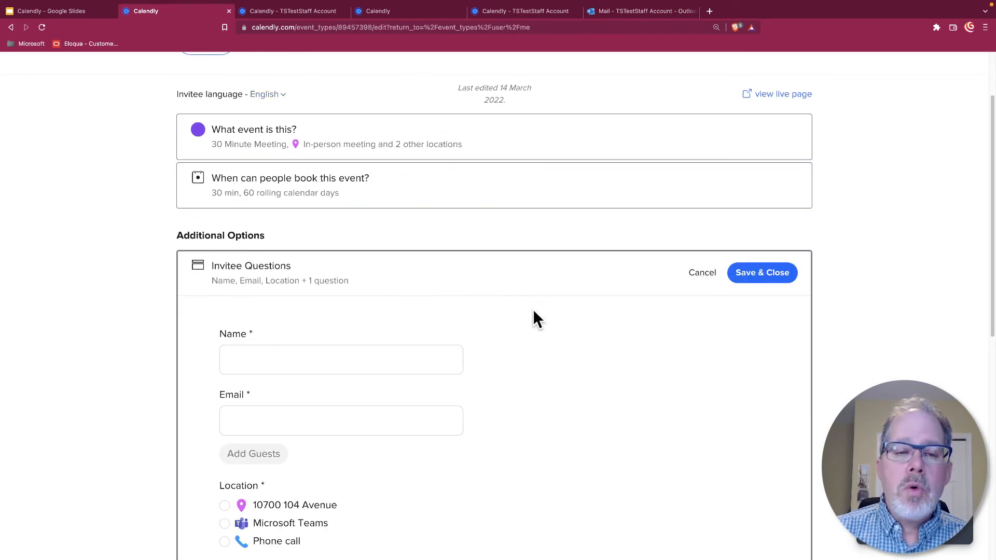
scroll(608, 311, "down", 5)
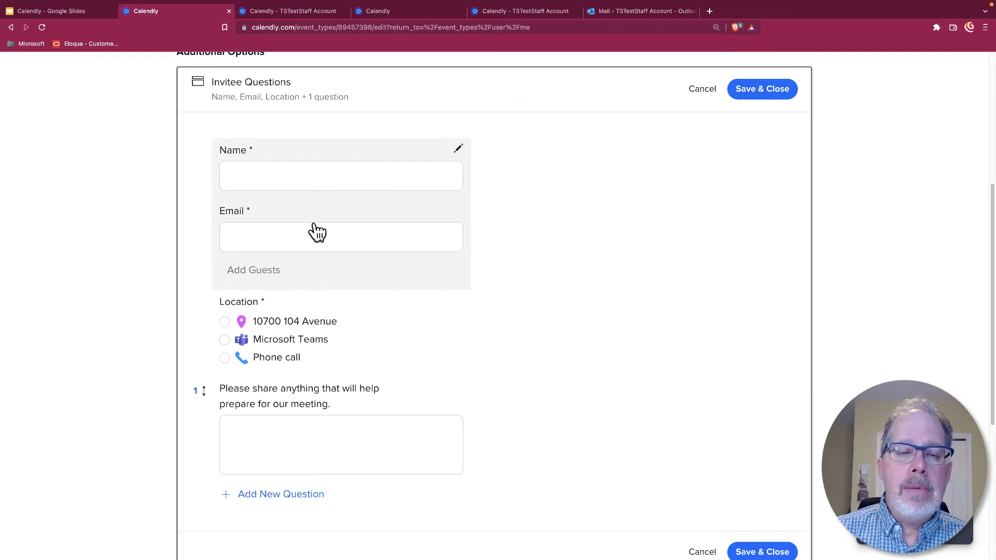
scroll(355, 441, "down", 3)
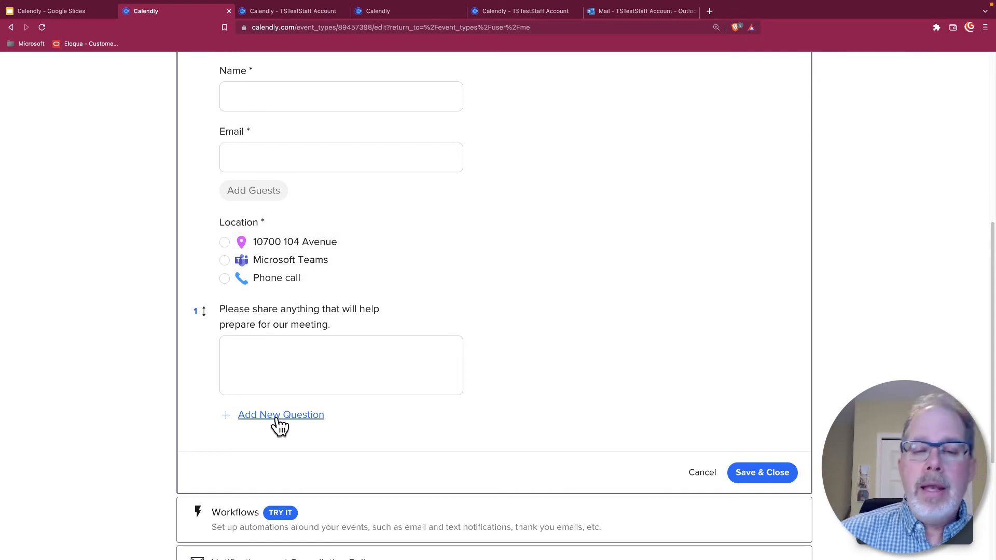
scroll(602, 328, "down", 4)
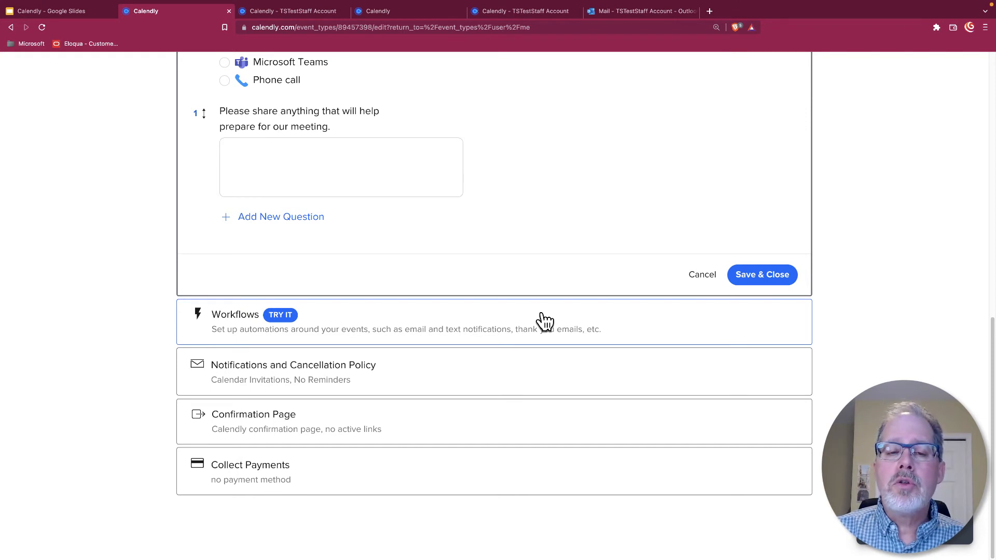
left_click(429, 375)
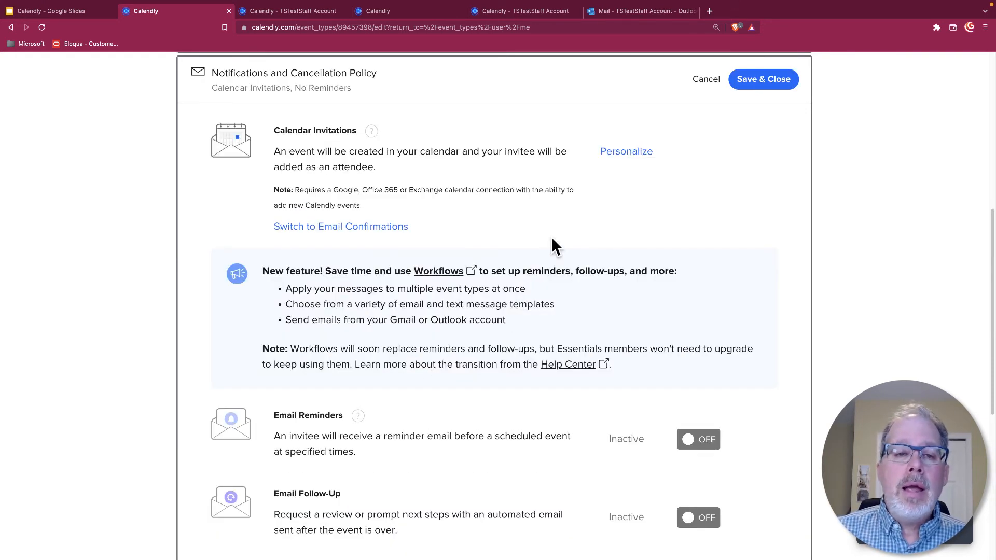
Step: Bring up the 'Calendly - TSTestStaff Account' tab showing the Meet with Trevor booking page
scroll(552, 237, "down", 1)
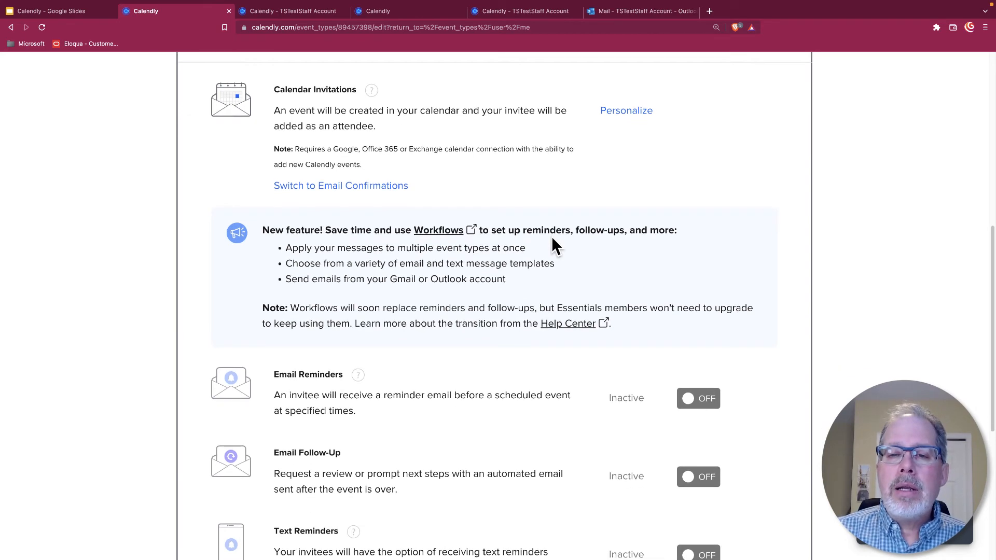
scroll(625, 132, "up", 2)
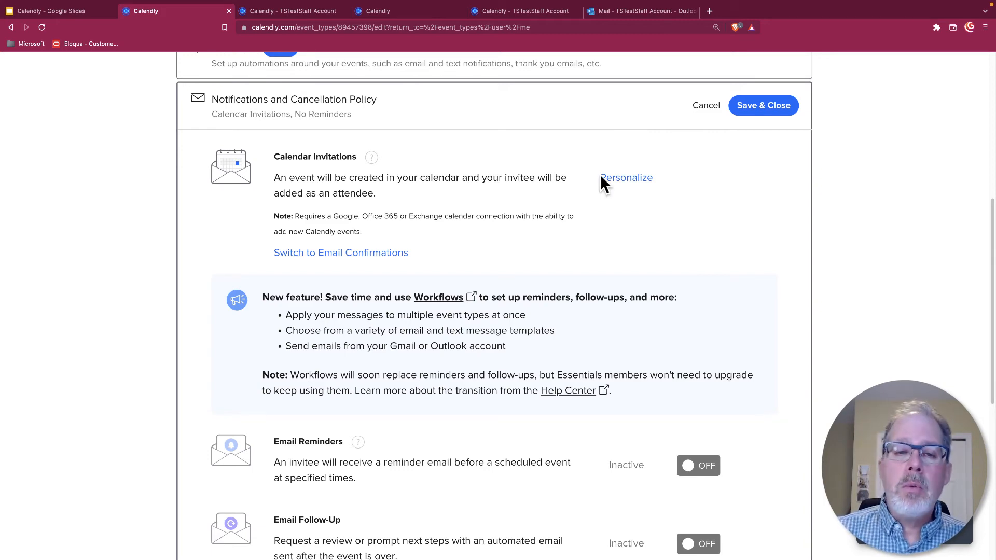
scroll(555, 260, "down", 6)
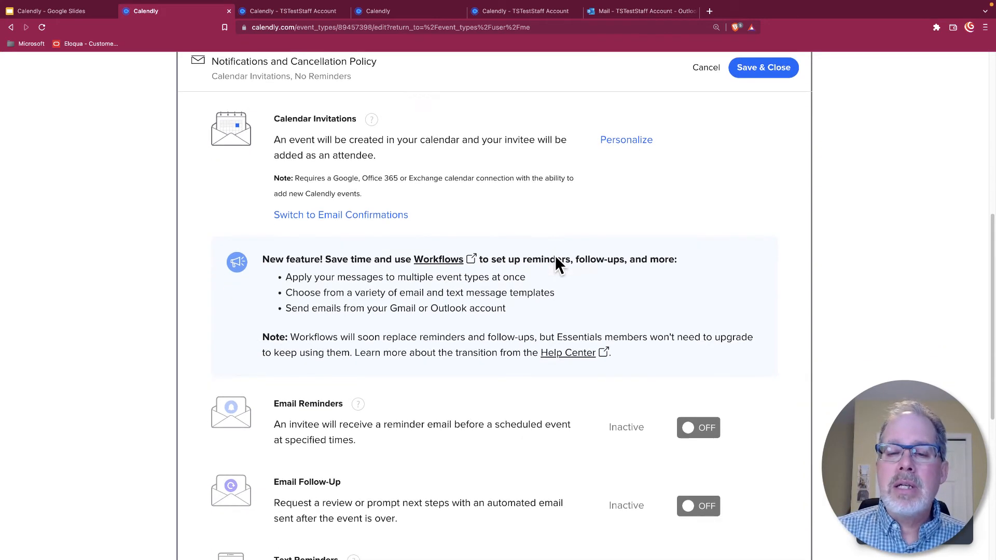
scroll(555, 264, "down", 2)
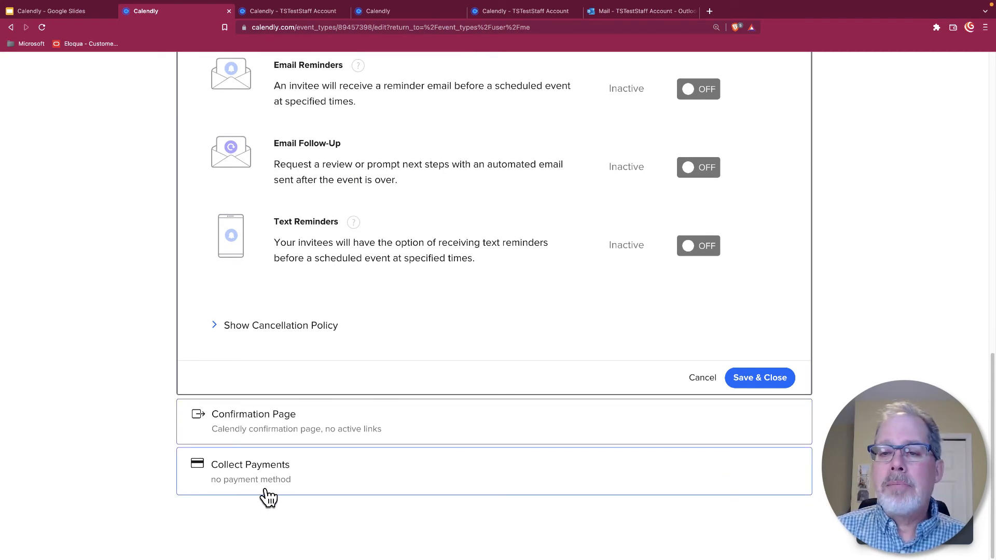
scroll(493, 435, "up", 9)
scroll(493, 430, "up", 5)
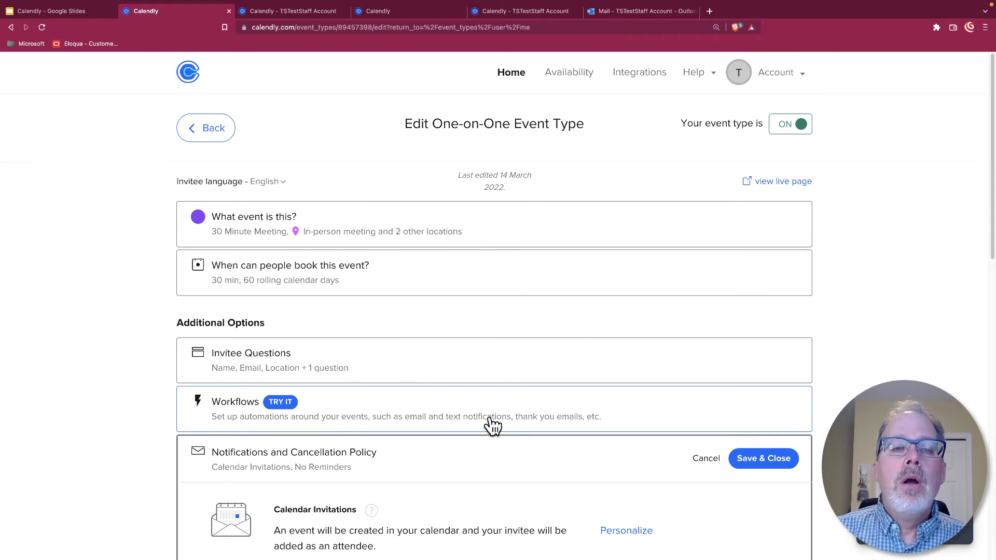
left_click(307, 12)
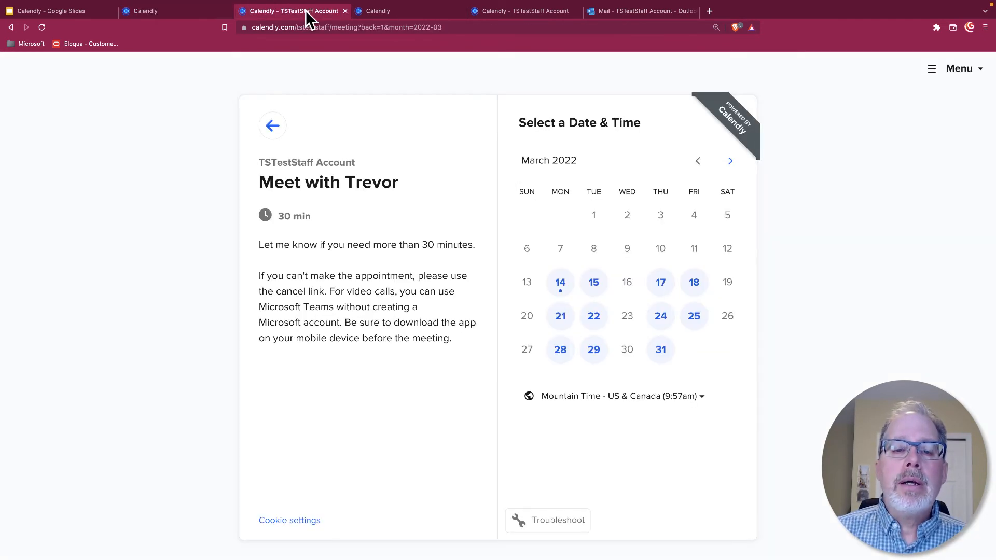
Step: Reload the booking page and confirm the 9:00am slot on Tuesday, March 15
left_click(42, 26)
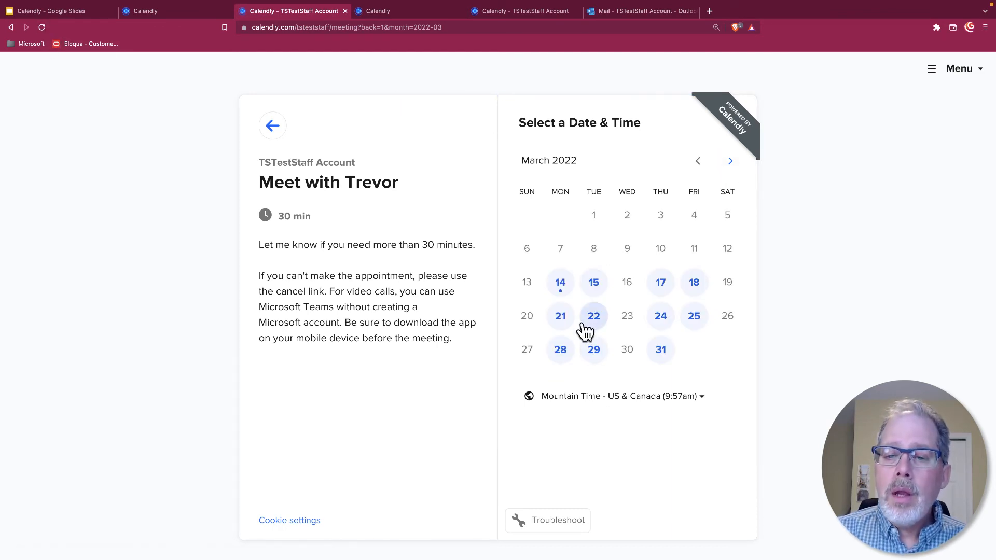
left_click(593, 286)
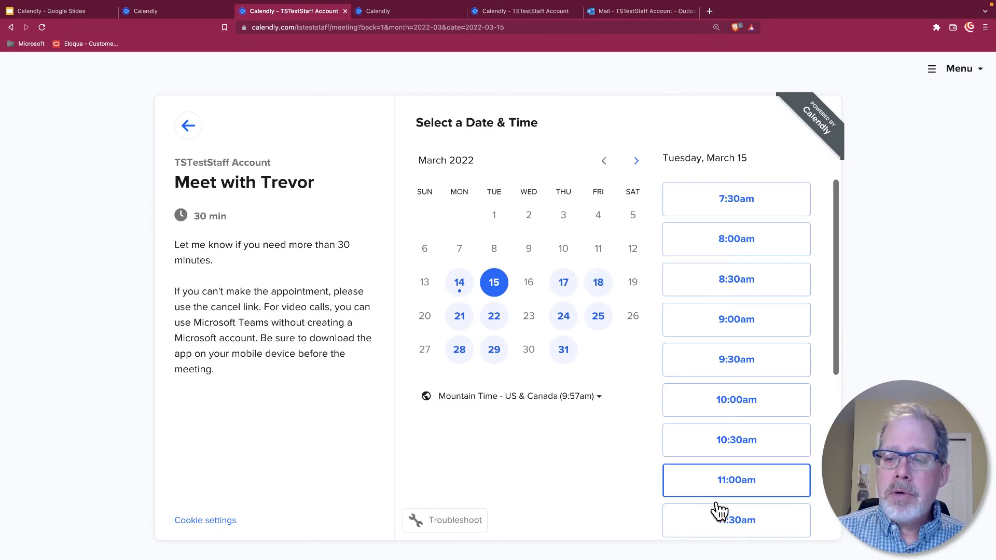
scroll(752, 277, "down", 1)
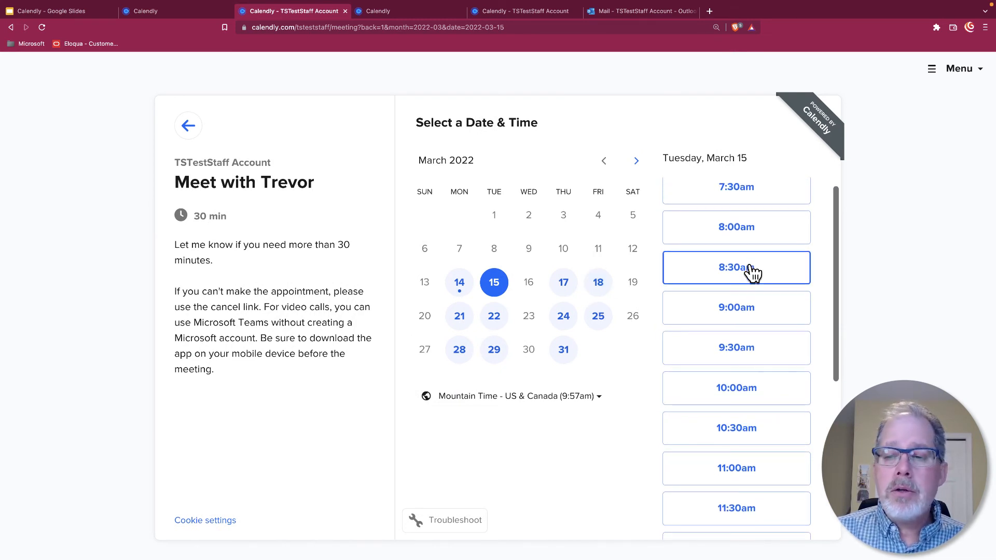
left_click(721, 314)
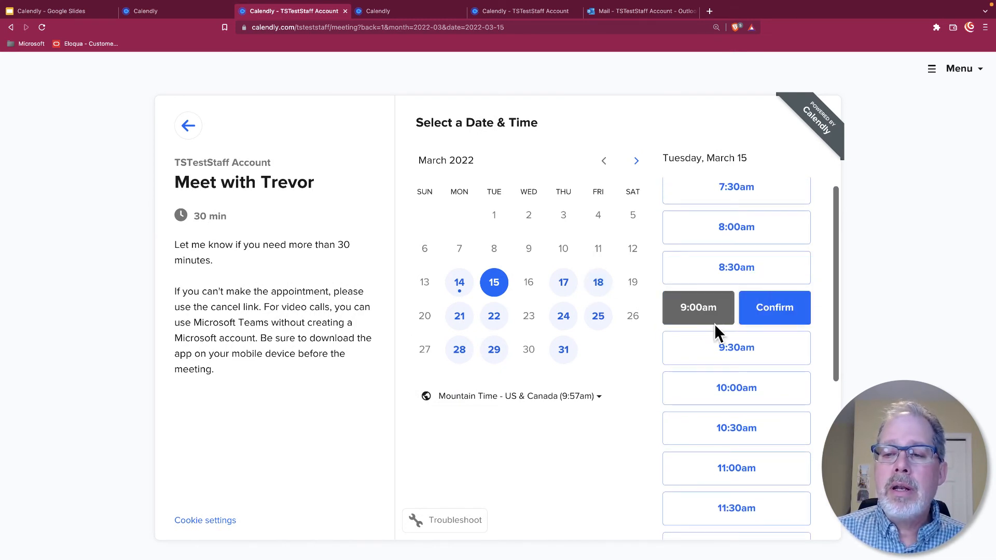
left_click(767, 310)
left_click(476, 165)
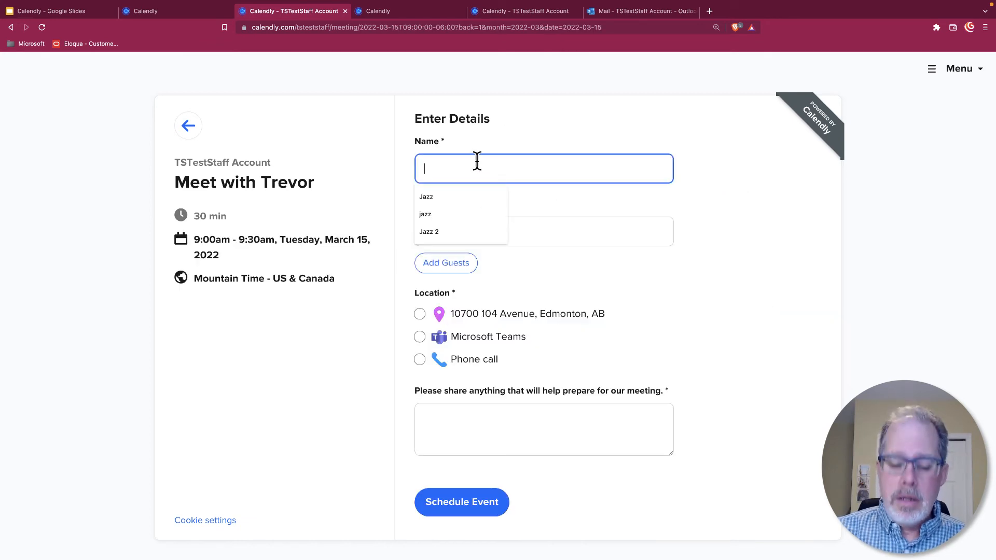
Step: Enter the invitee's name and e-mail address, initially choosing a phone call location
type("jazz")
key("Tab")
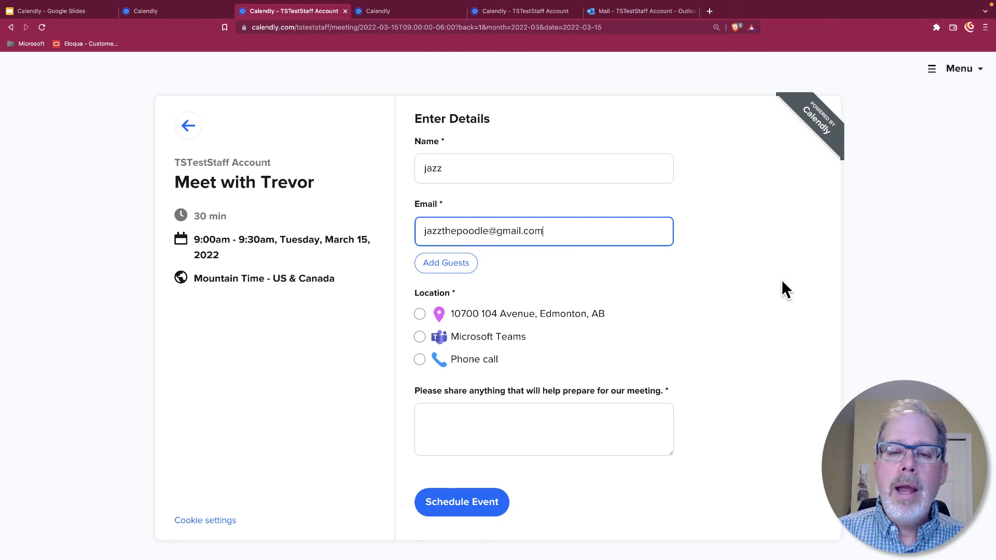
left_click(421, 363)
left_click(516, 387)
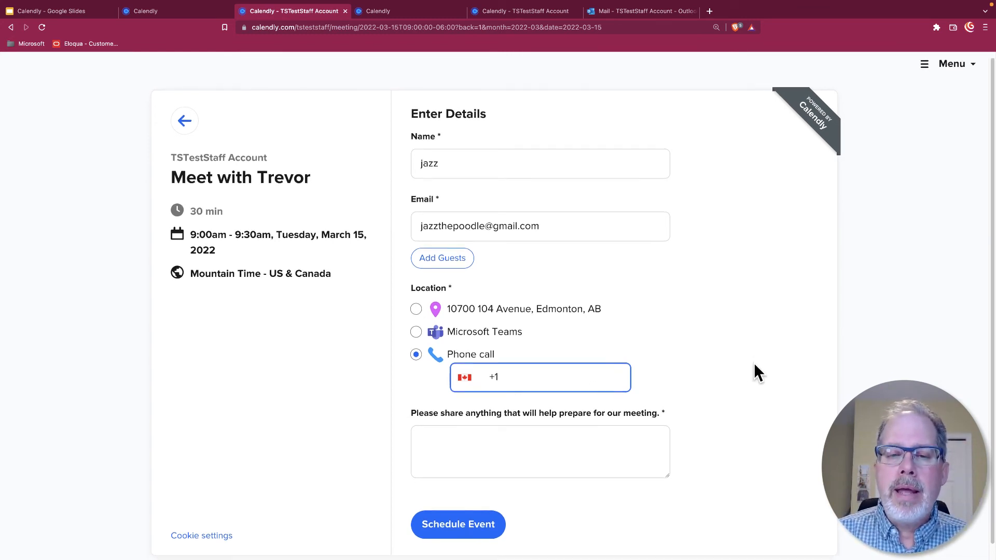
Step: Switch the location to Microsoft Teams, add meeting notes 'sfsdfsdf', and schedule the event
scroll(674, 306, "down", 1)
left_click(416, 318)
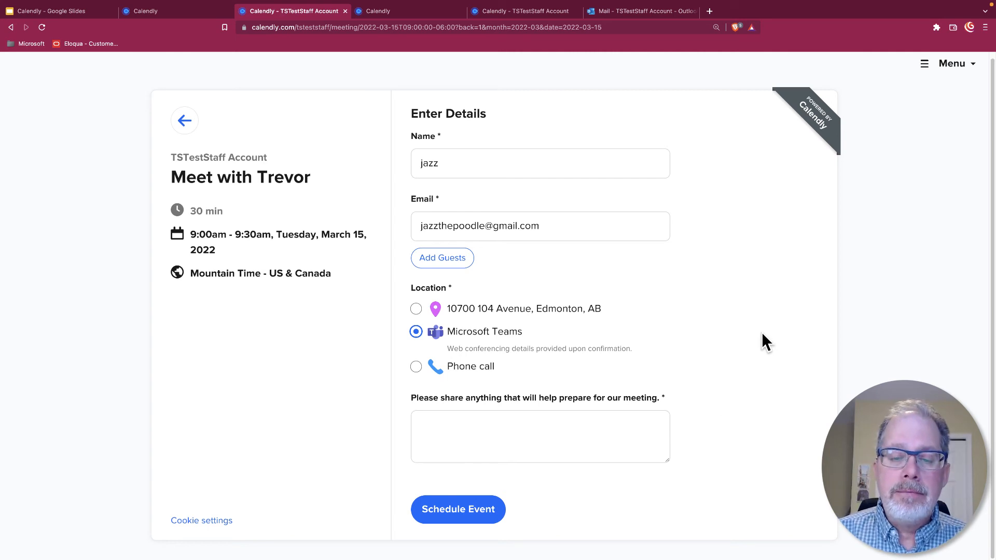
left_click(456, 508)
left_click(520, 446)
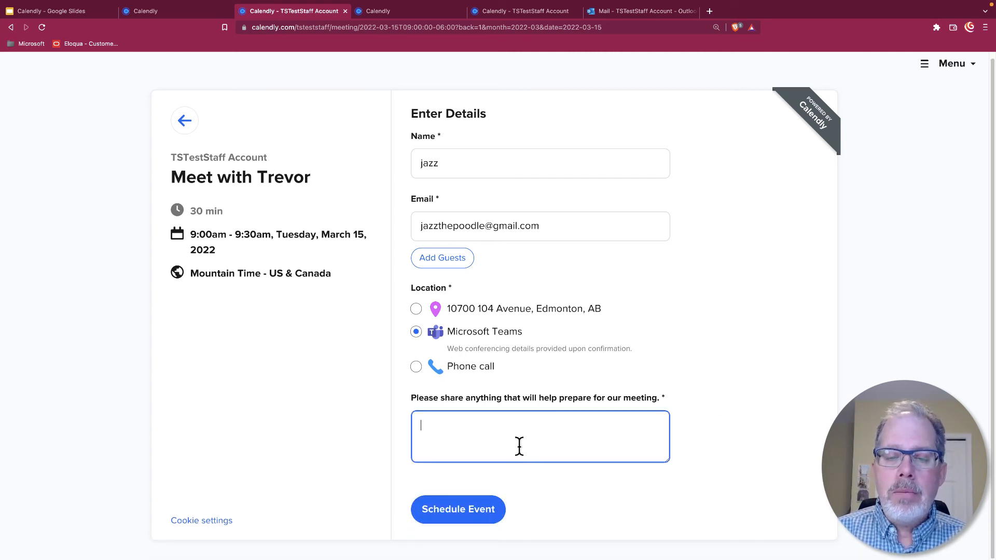
type("sfsdfsdf")
left_click(458, 510)
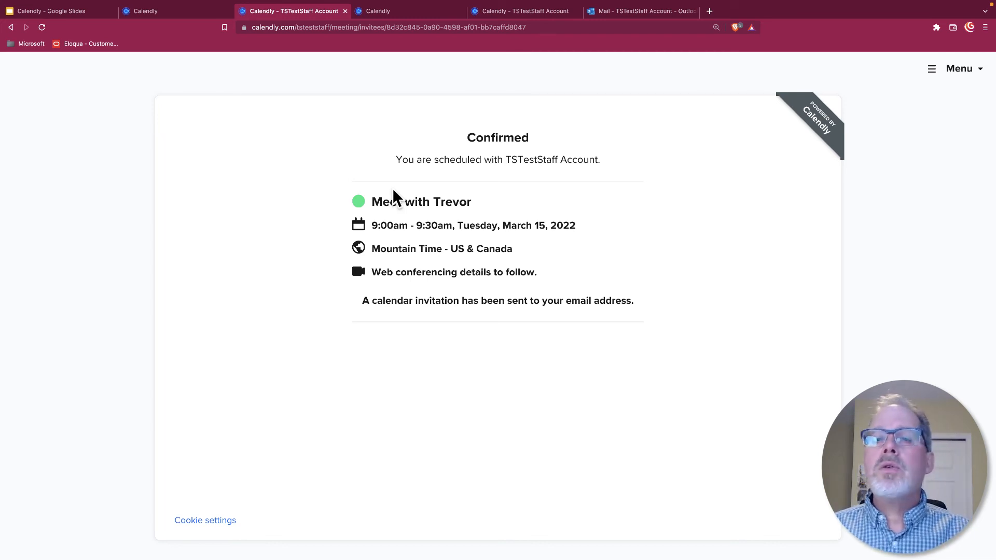
left_click(621, 12)
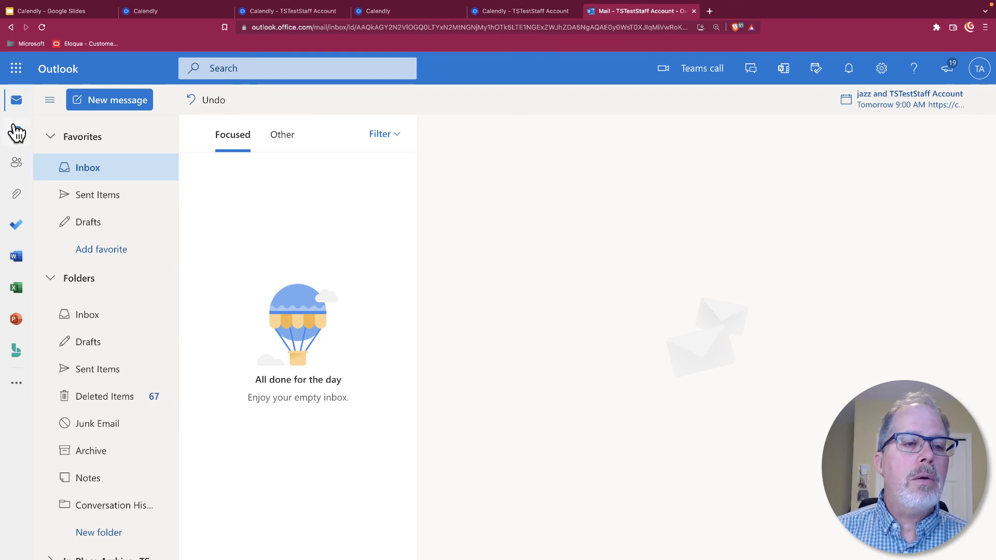
left_click(12, 132)
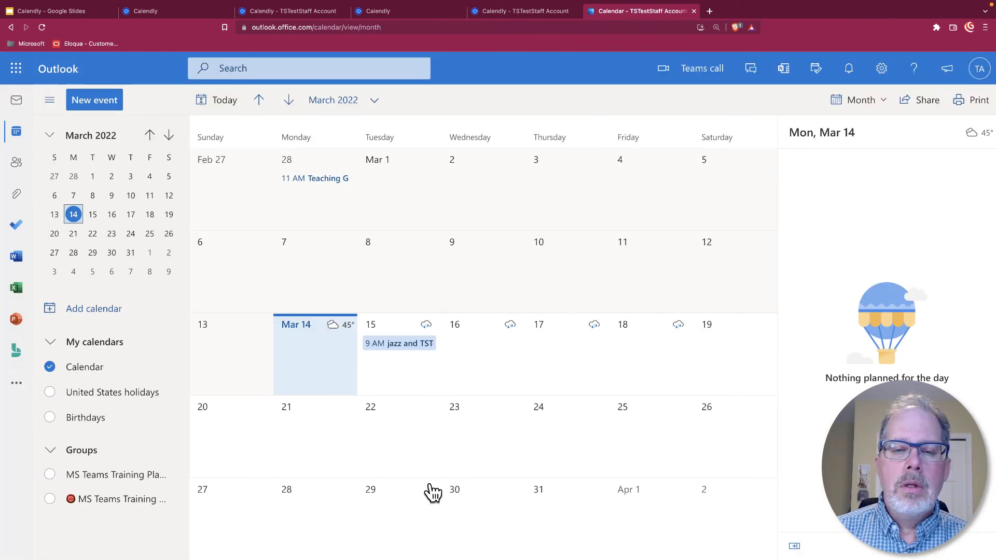
left_click(406, 353)
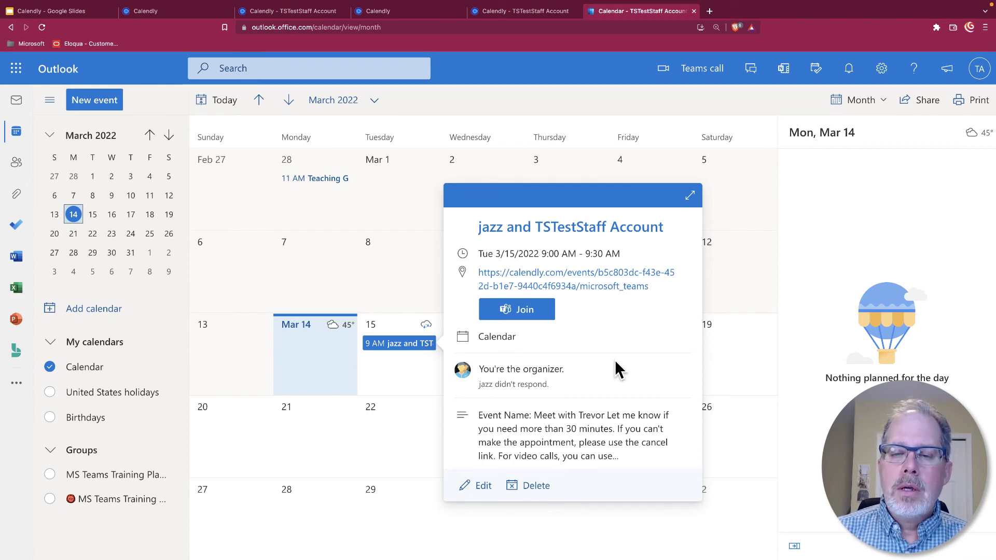
Step: Expand the March 15 meeting, read its Calendly details, and follow the Cancel link
left_click(693, 194)
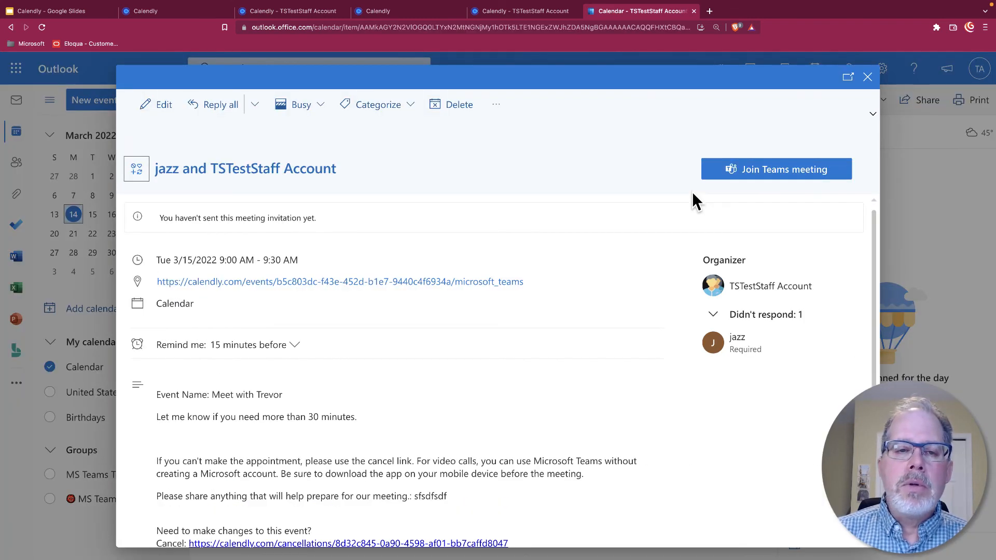
scroll(356, 295, "down", 4)
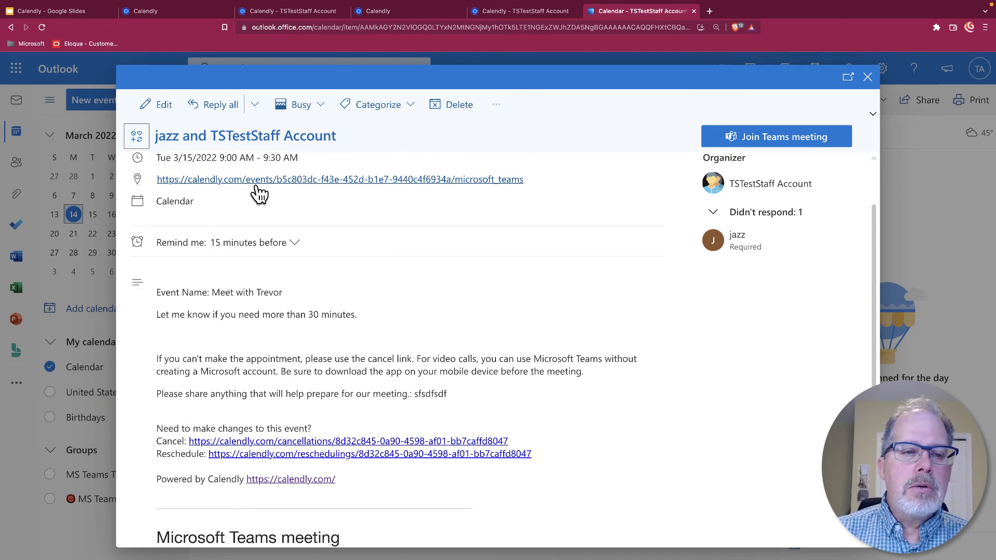
scroll(475, 287, "down", 1)
scroll(475, 287, "down", 3)
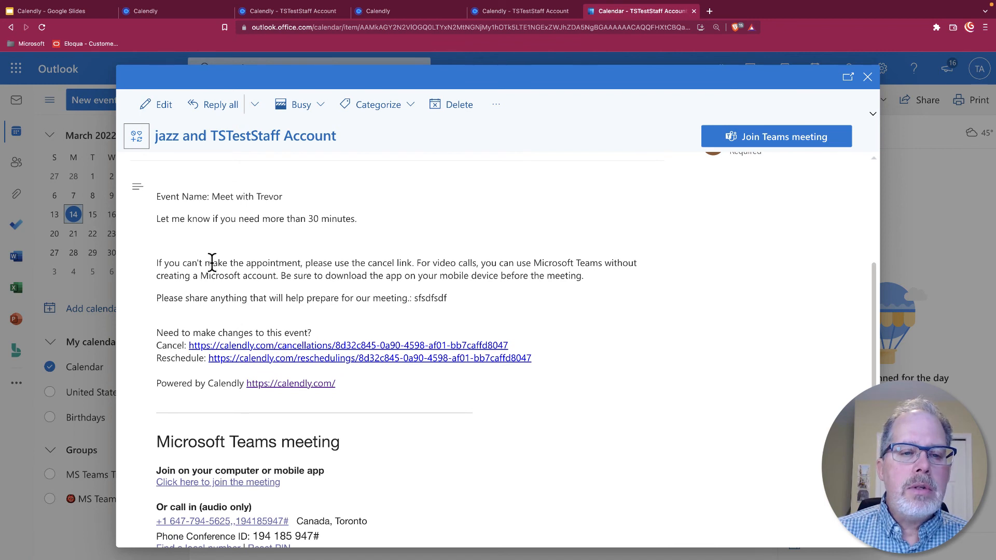
left_click_drag(210, 263, 404, 276)
scroll(494, 278, "down", 2)
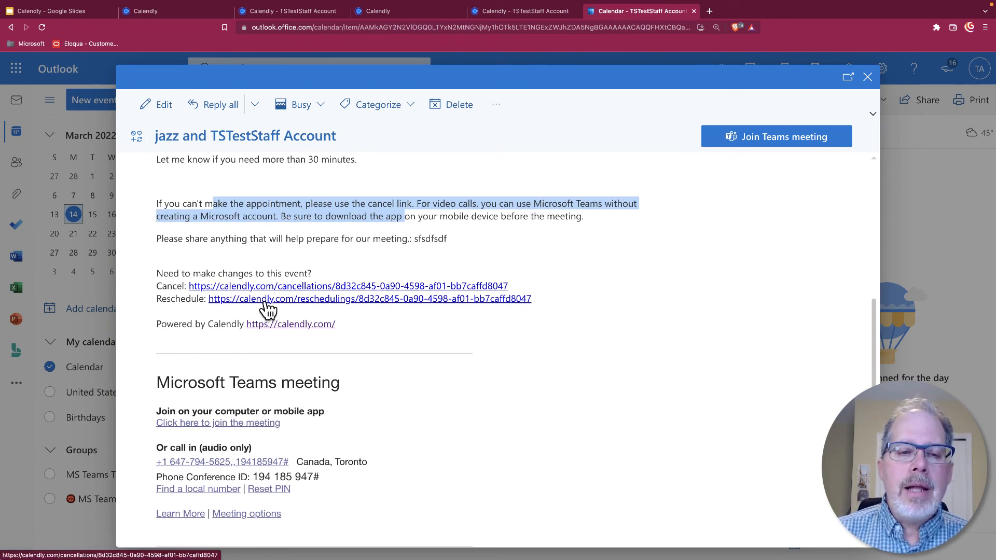
scroll(409, 283, "up", 2)
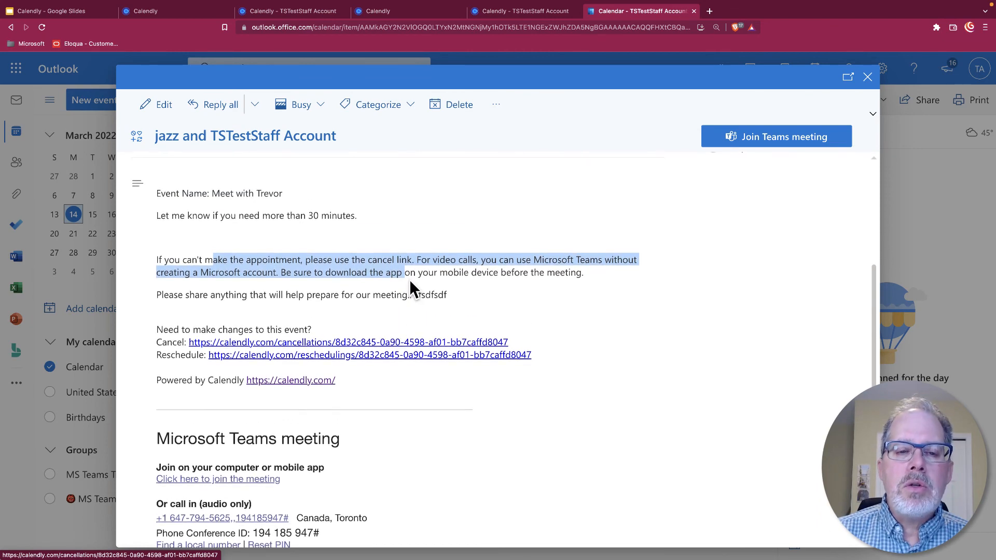
scroll(410, 279, "down", 2)
scroll(409, 283, "down", 1)
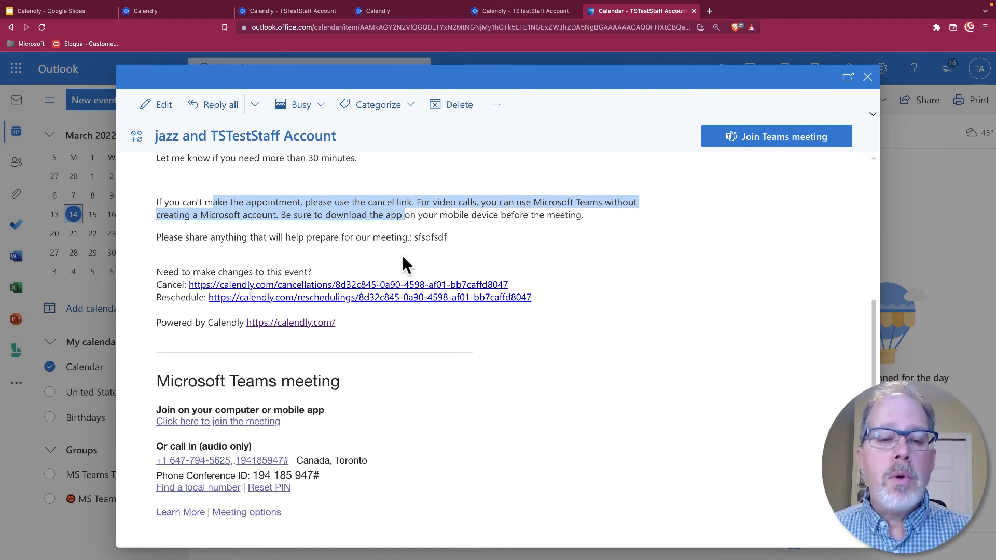
left_click(349, 285)
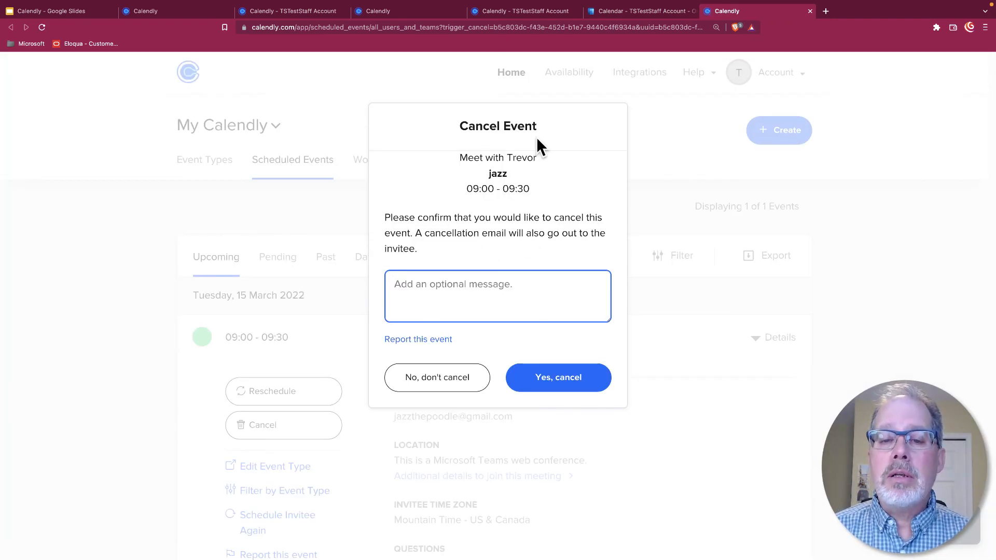
Step: Keep the booking with 'No, don't cancel' and go to Event Types
left_click(445, 382)
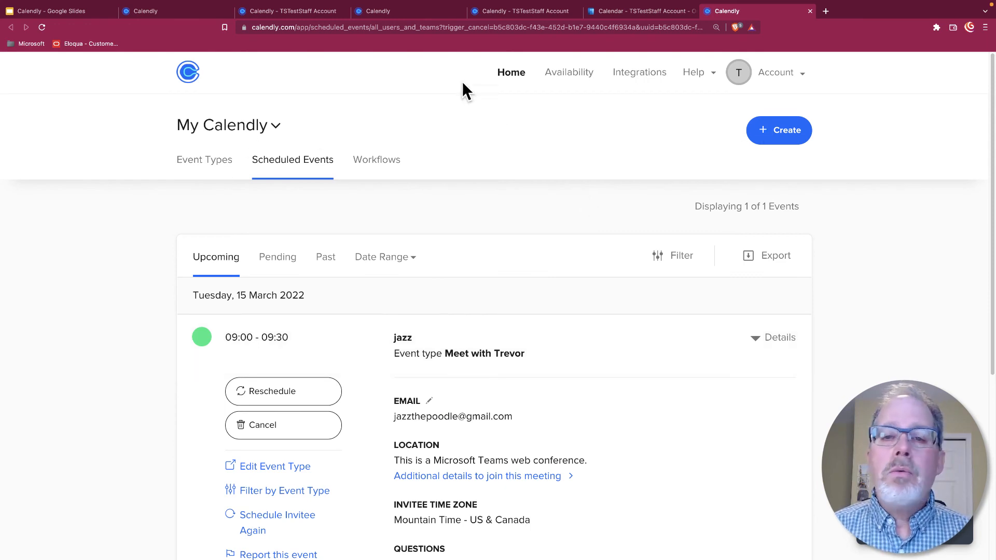
left_click(210, 158)
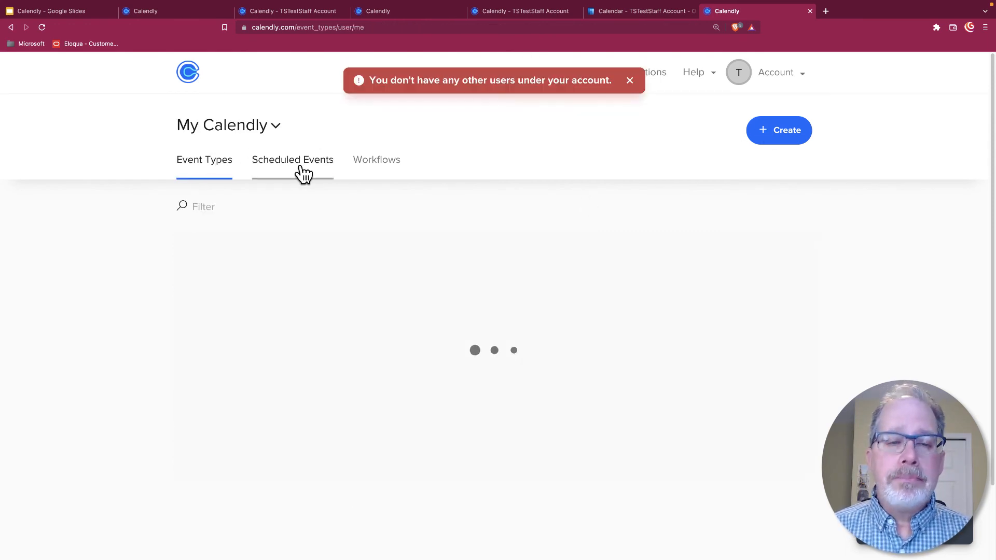
Step: Dismiss the no-other-users warning and review the March 15 booking's details in Scheduled Events
left_click(630, 80)
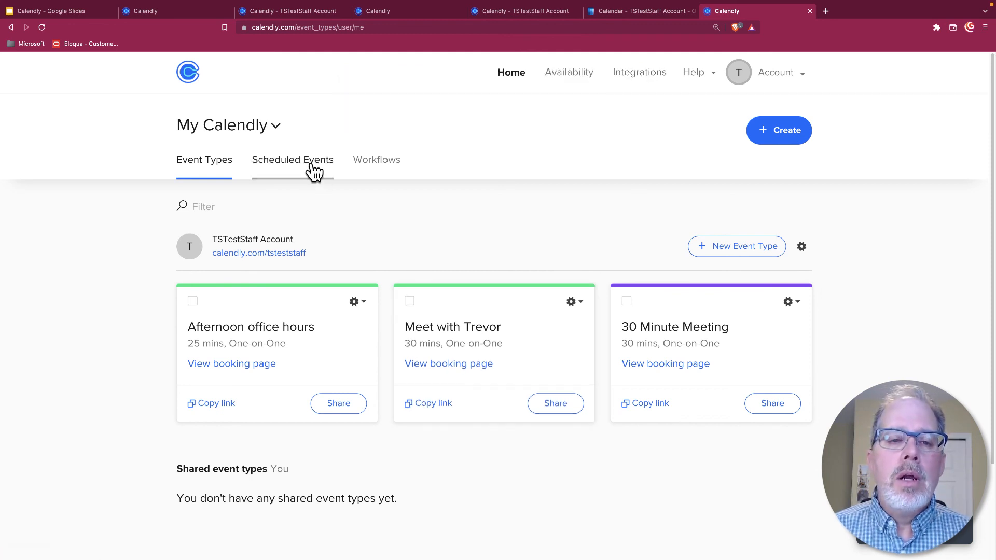
left_click(278, 161)
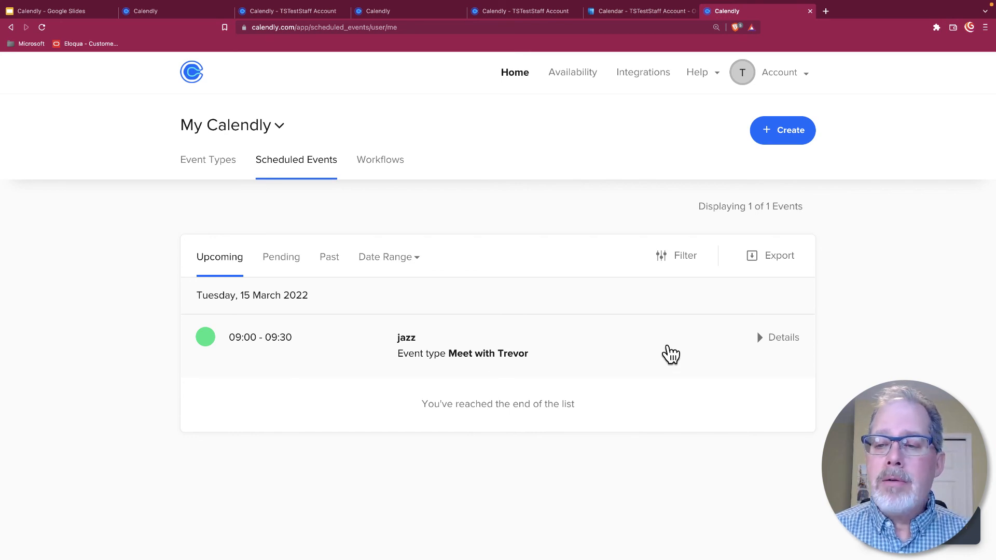
left_click(765, 345)
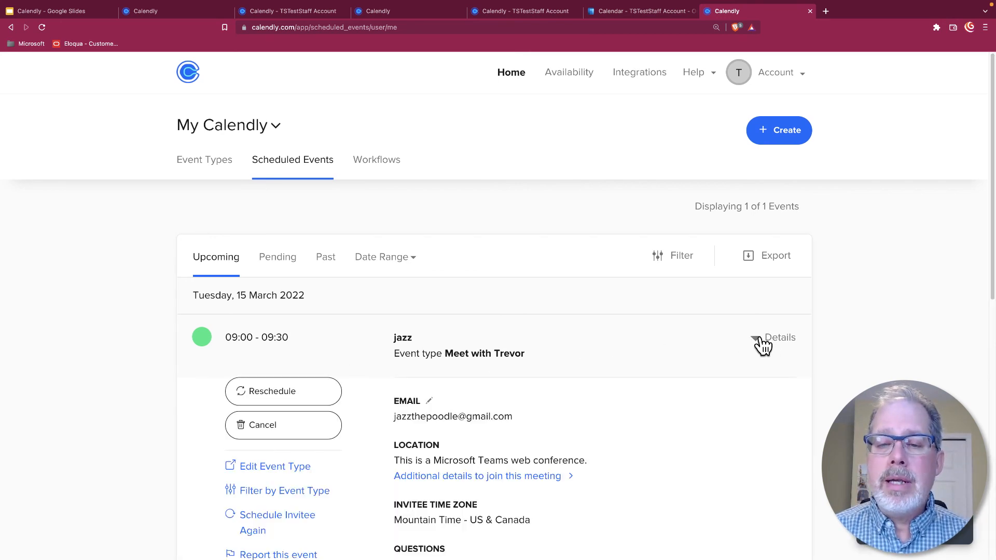
scroll(646, 345, "down", 5)
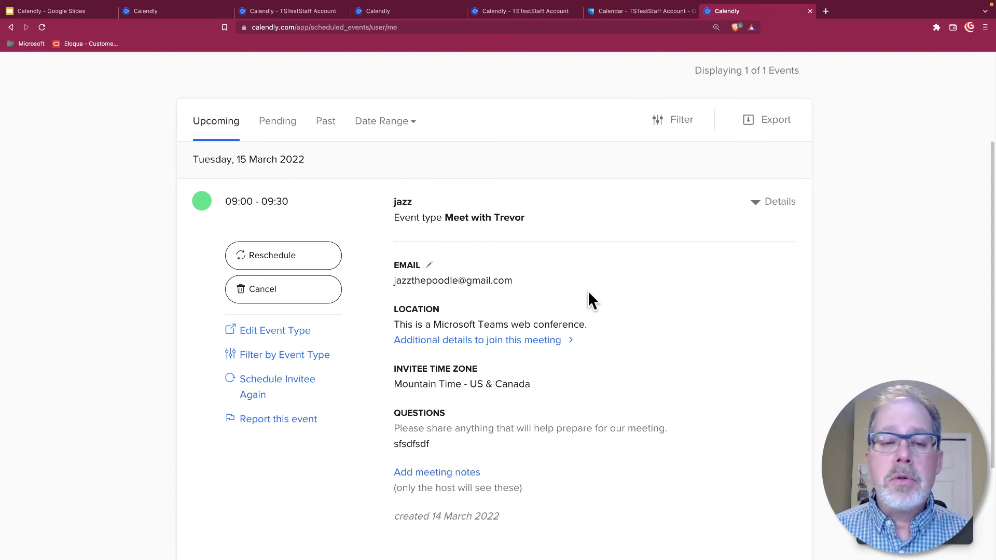
scroll(519, 259, "up", 1)
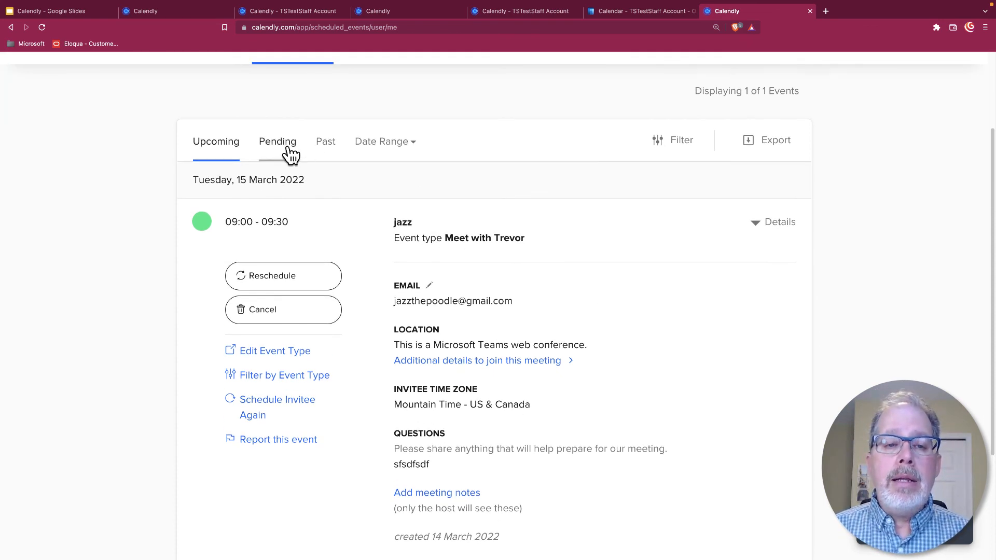
Step: Check the Past events list, return to Event Types, and close the Help menu
left_click(318, 143)
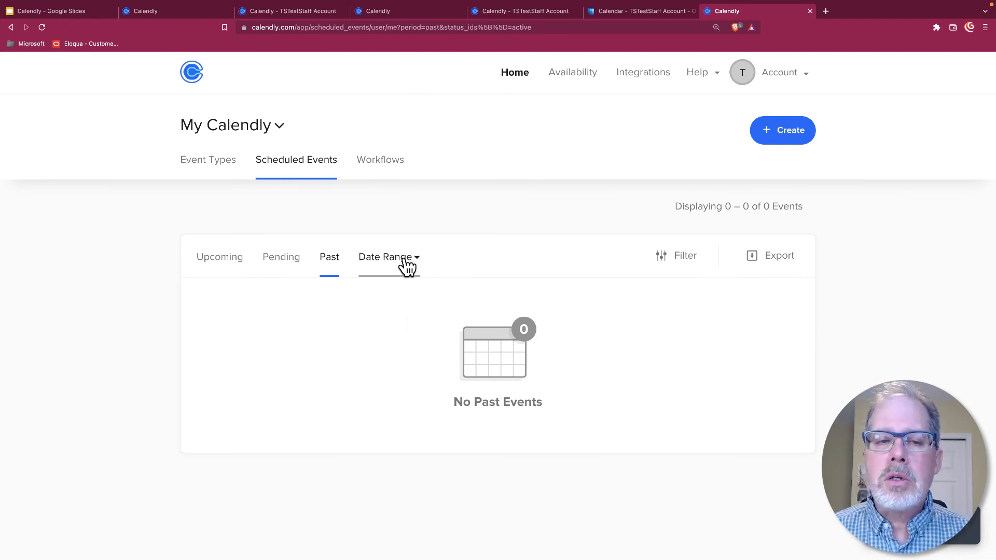
left_click(224, 167)
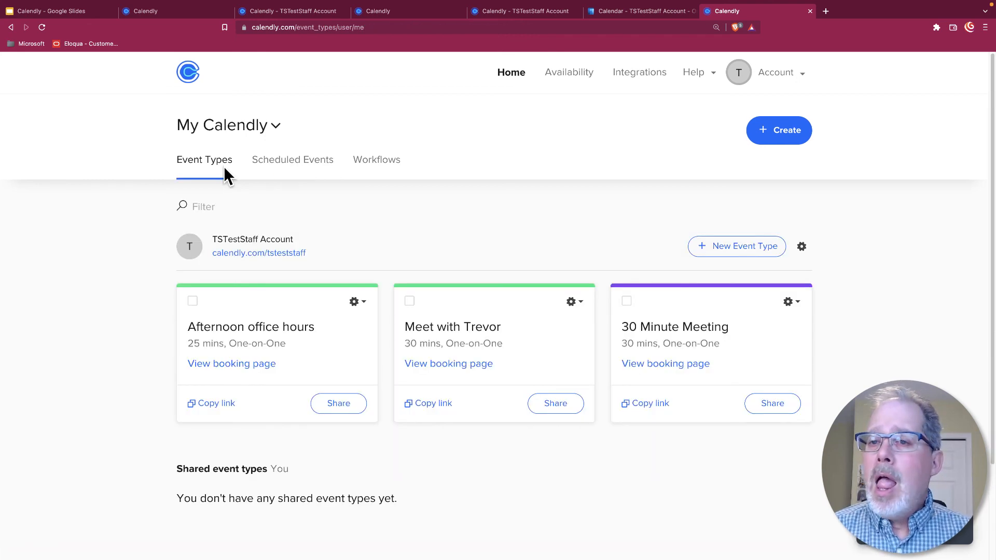
left_click(715, 73)
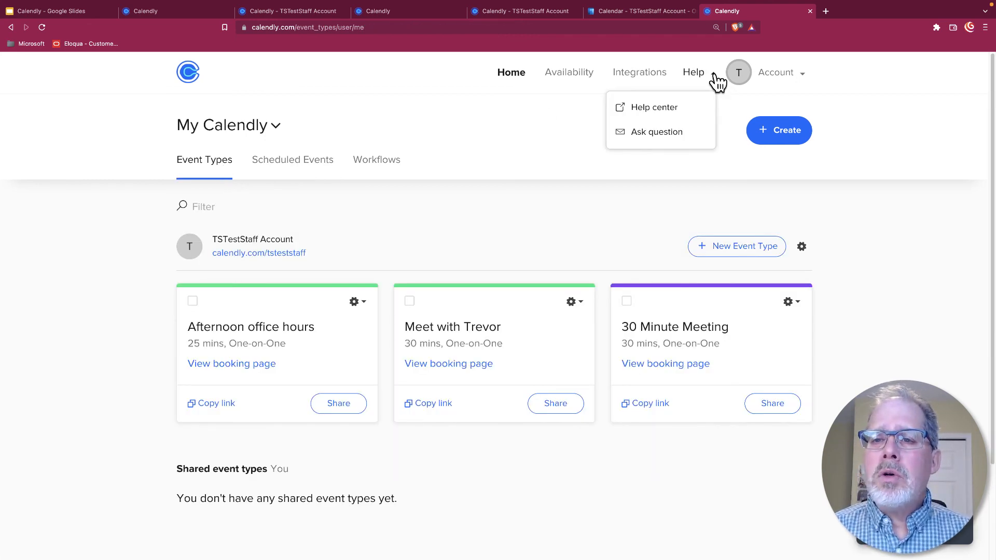
left_click(488, 210)
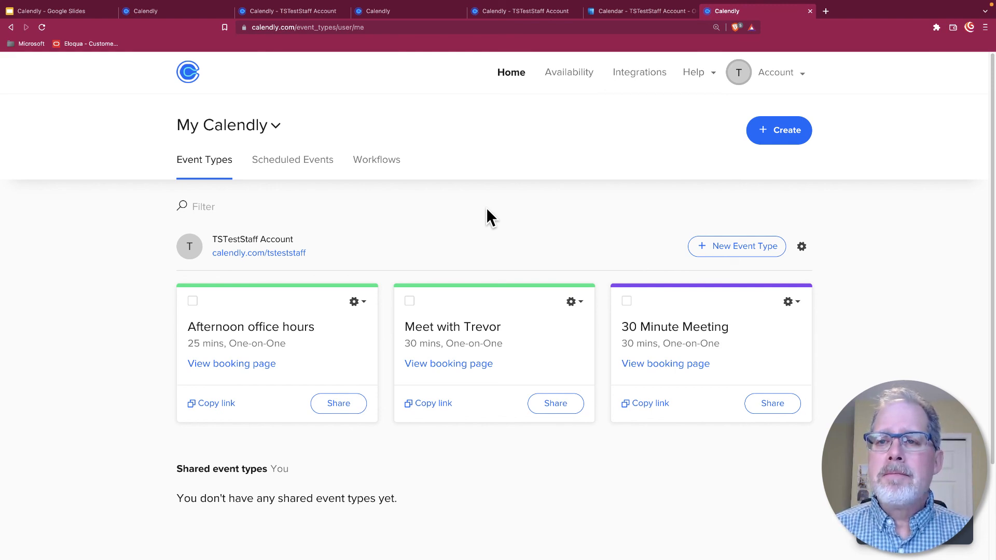